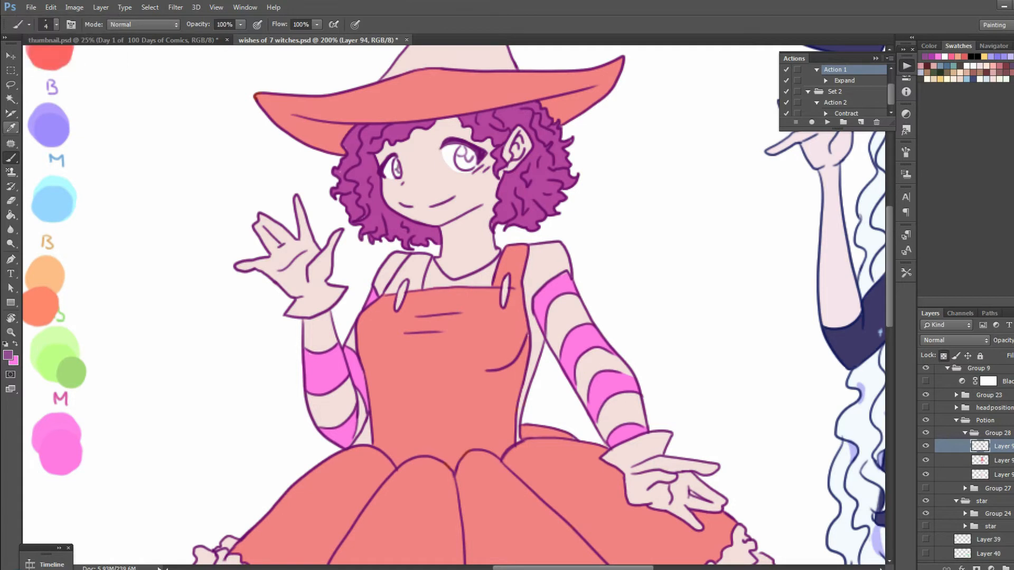
Paint the iris of the larger eye bright pink on the colour layer, using a small brush
key("i")
key("b")
key("alt+bracketleft")
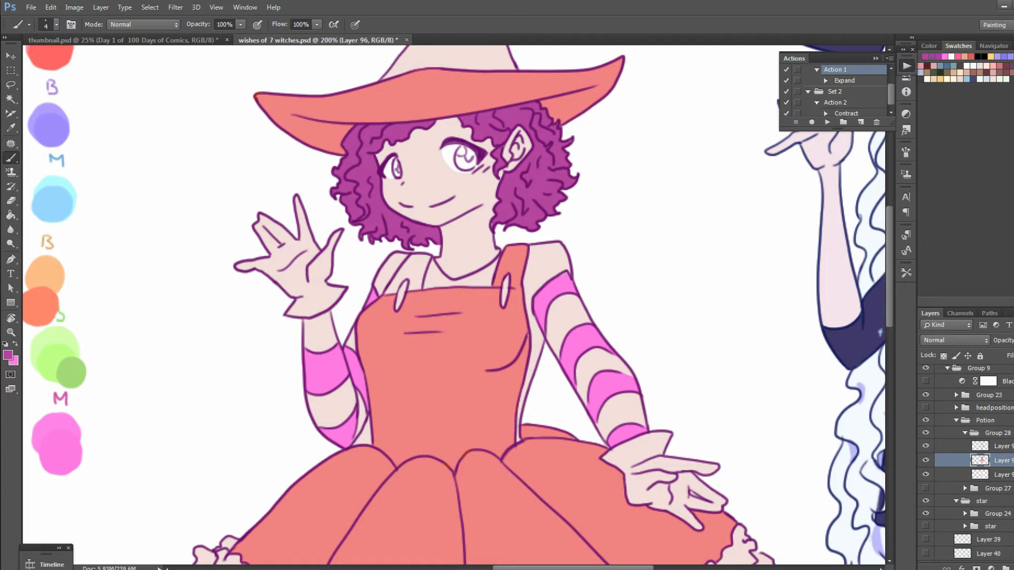
key("x")
right_click(468, 147)
left_click_drag(520, 173, 523, 173)
left_click_drag(461, 160, 469, 153)
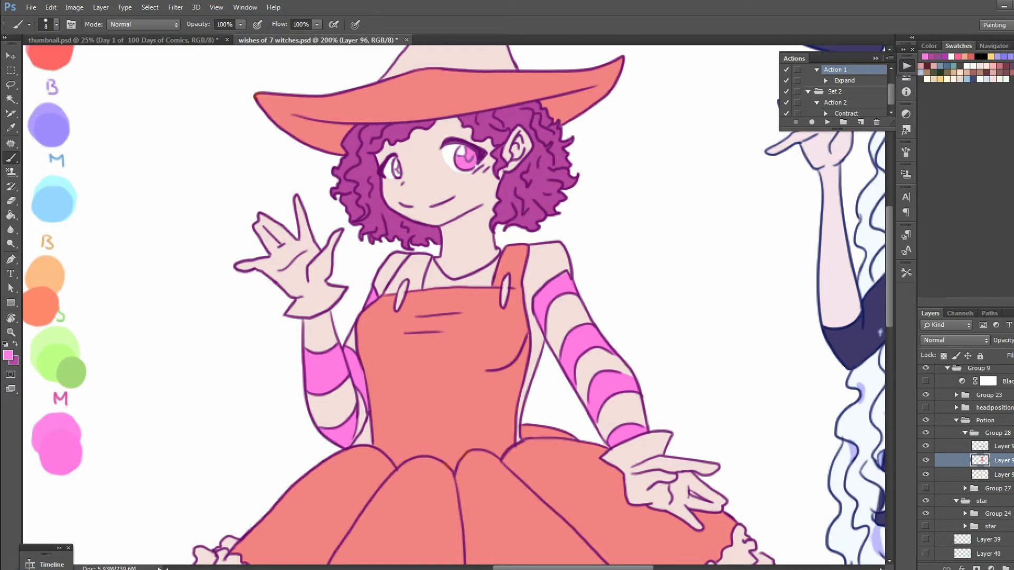
Undo the last iris strokes and restore them to compare the eye with and without the pink
key("ctrl+z")
key("ctrl+z")
key("ctrl+z")
key("ctrl+z")
key("ctrl+z")
key("ctrl+z")
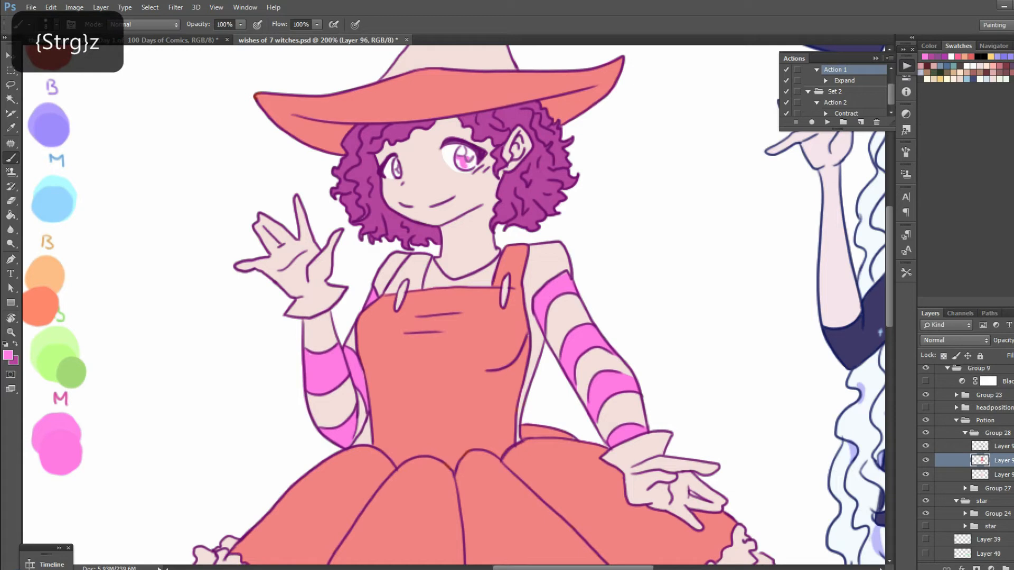
key("ctrl+shift+z")
key("ctrl+shift+z")
key("ctrl+shift+z")
key("ctrl+shift+z")
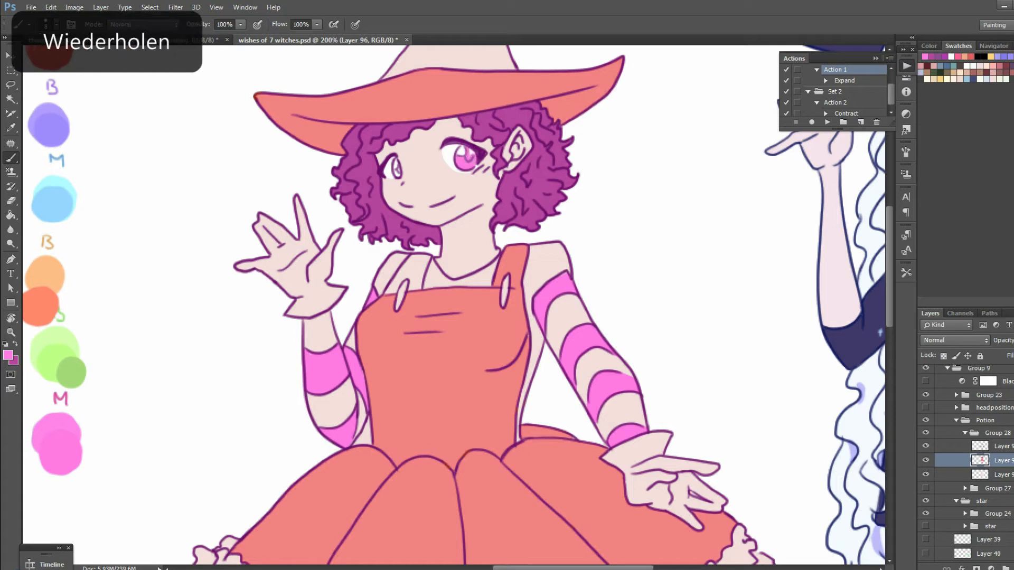
Paint the iris of the smaller eye in the same bright pink
key("z")
key("b")
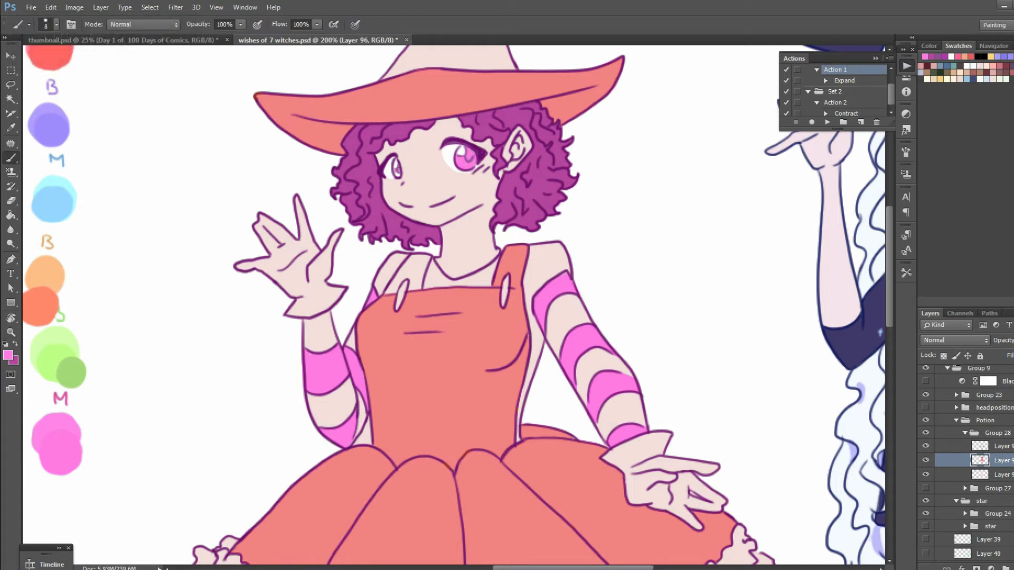
key("ctrl+minus")
key("ctrl+z")
key("ctrl+plus")
key("ctrl+z")
key("ctrl+z")
key("ctrl+z")
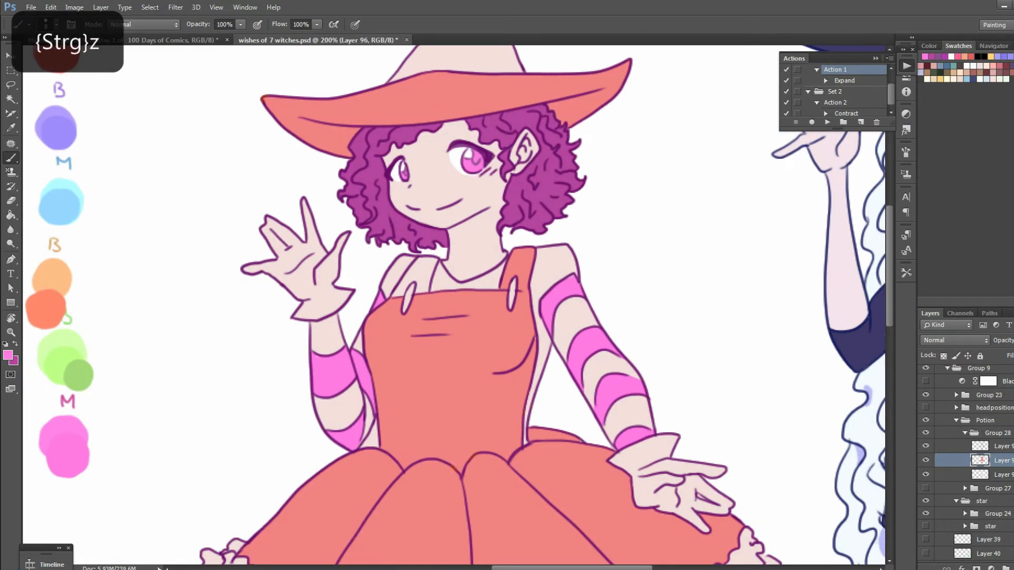
key("ctrl+minus")
key("ctrl+minus")
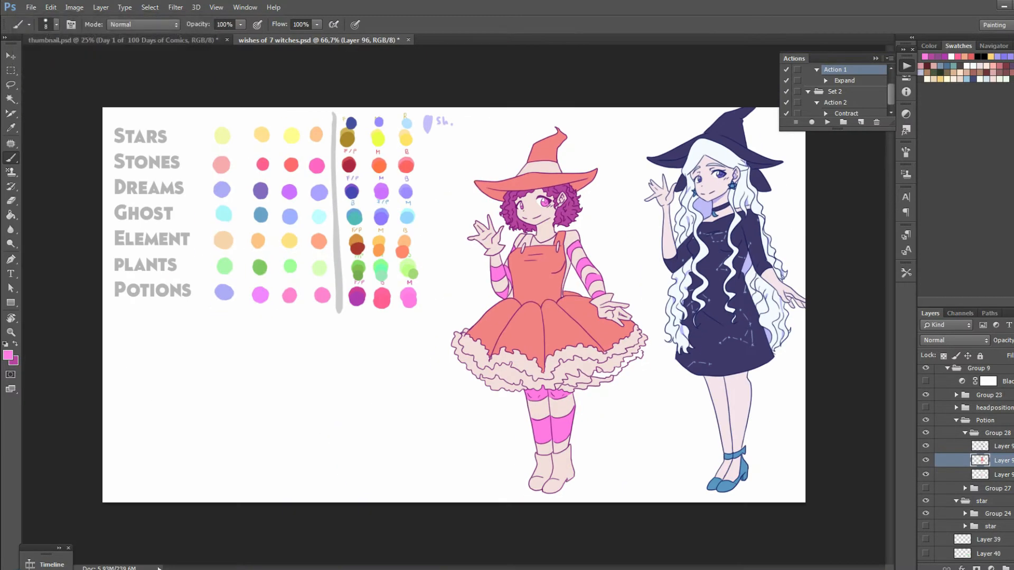
Select the salmon-coloured areas of the potion witch's dress and hat with the Magic Wand
key("ctrl+plus")
key("w")
left_click(417, 248)
left_click(7, 355)
key("ctrl+u")
left_click_drag(905, 238, 930, 239)
mouse_move(905, 265)
left_mouse_down()
mouse_move(883, 265)
mouse_move(899, 265)
left_mouse_up()
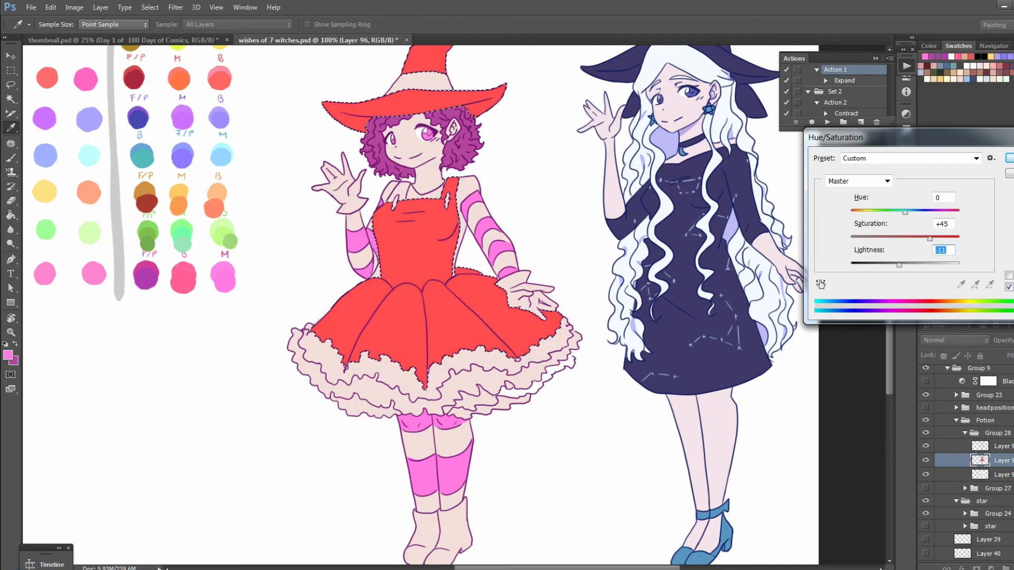
left_click_drag(905, 212, 904, 213)
left_click(1010, 173)
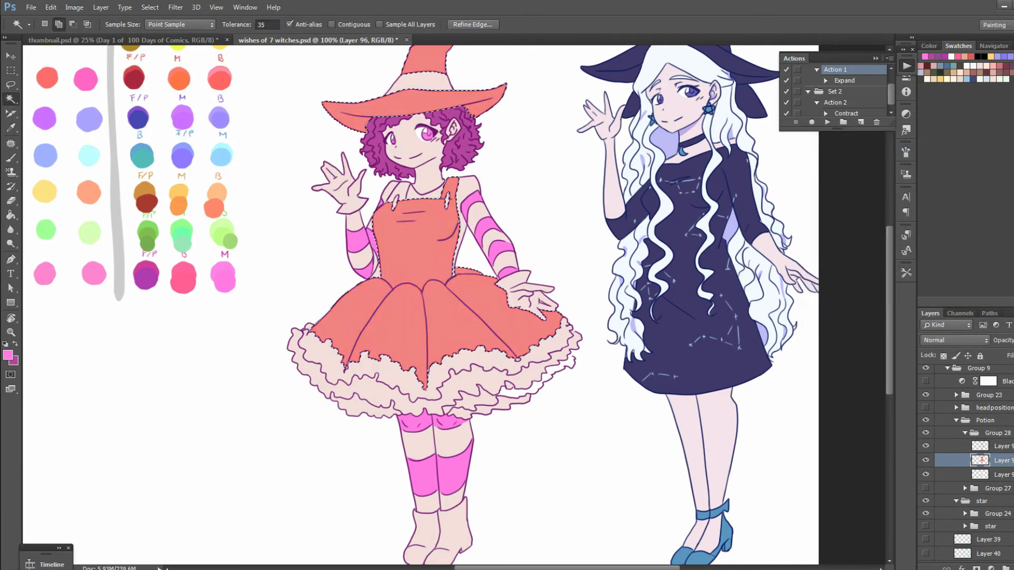
Fill the selected dress and hat with the reddish pink of the middle palette swatch in the Potions row
key("i")
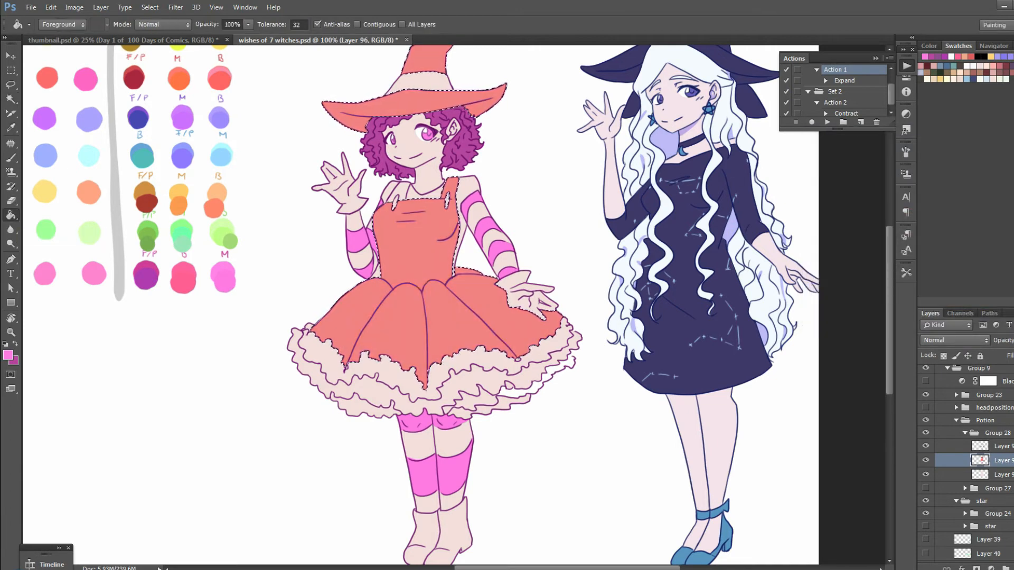
left_click(184, 279)
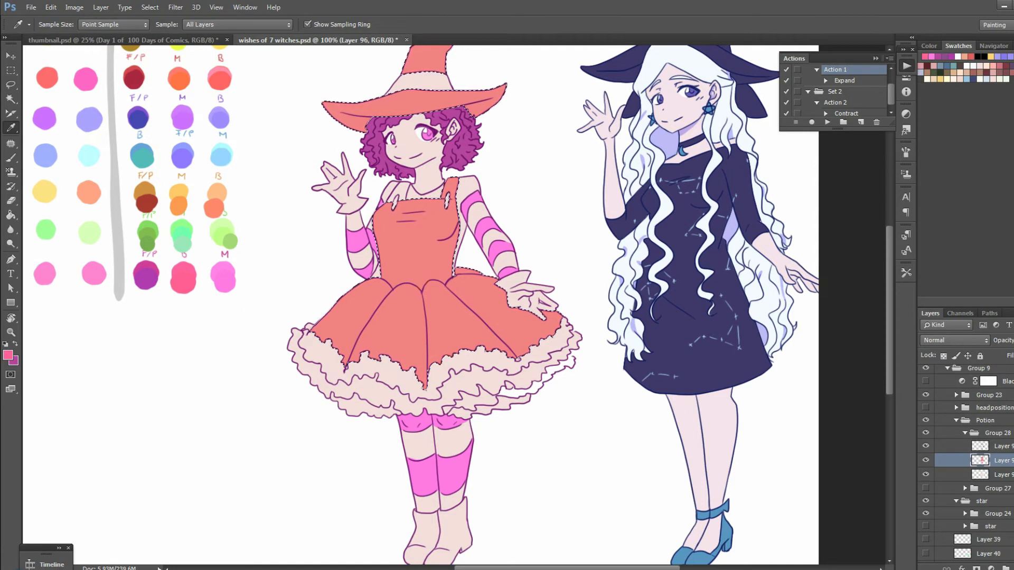
key("g")
Mute the dress and hat with Hue/Saturation at saturation -41 and lightness +1, and remove the selection
key("ctrl+u")
left_click_drag(904, 265, 921, 265)
left_click_drag(905, 239, 899, 265)
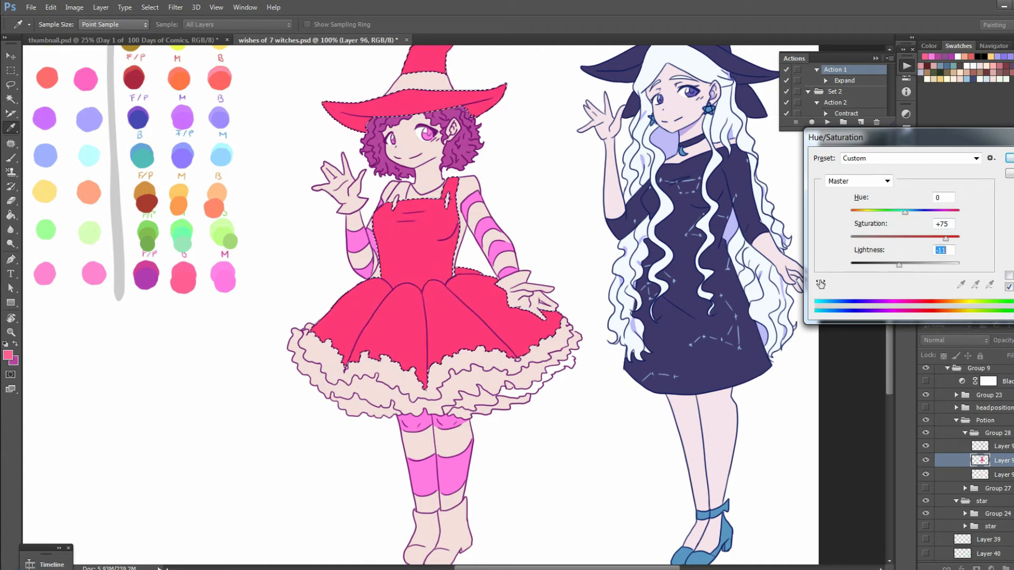
key("shift+Down")
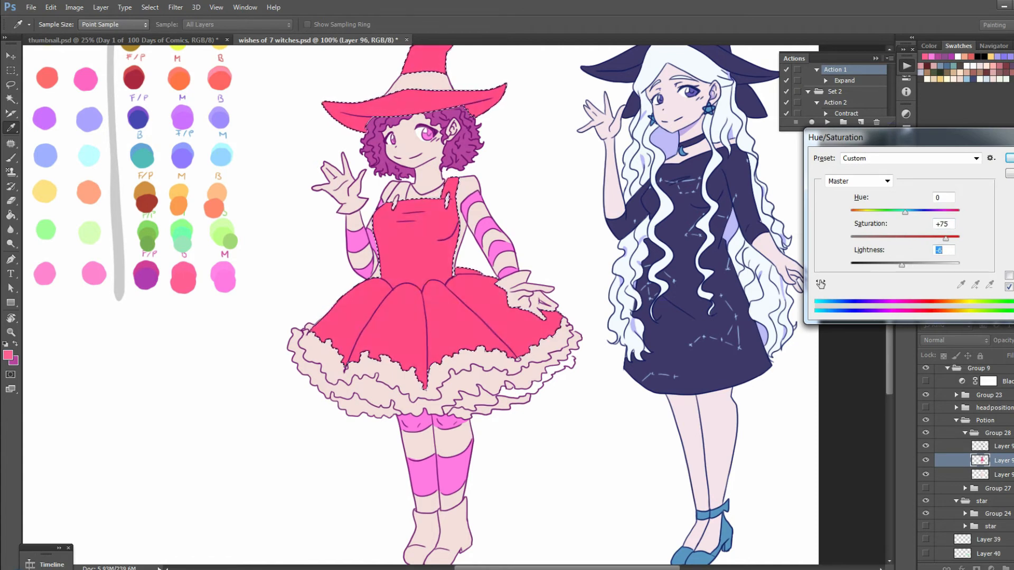
left_click_drag(945, 239, 877, 265)
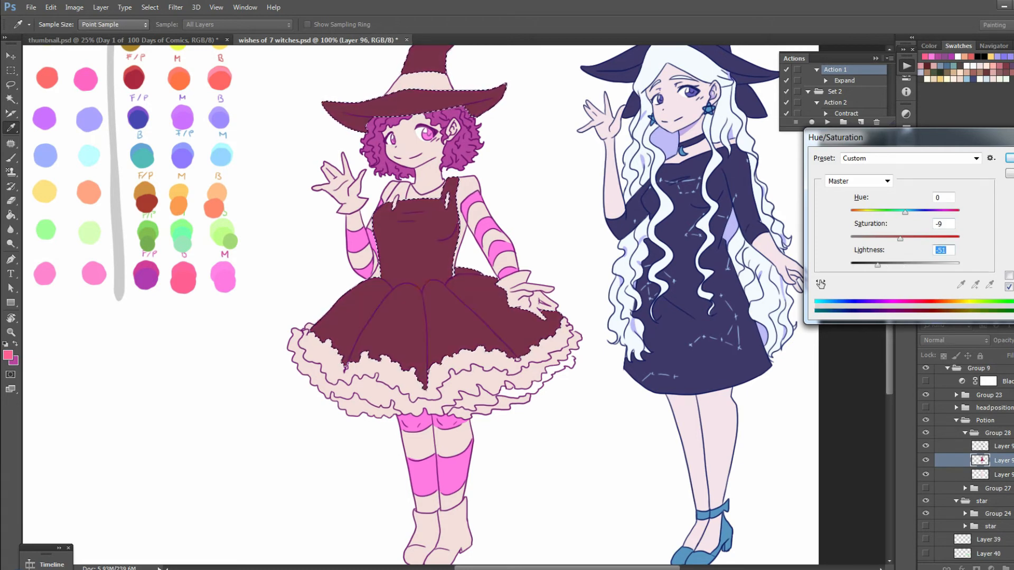
left_click_drag(877, 265, 882, 239)
left_click_drag(926, 265, 907, 265)
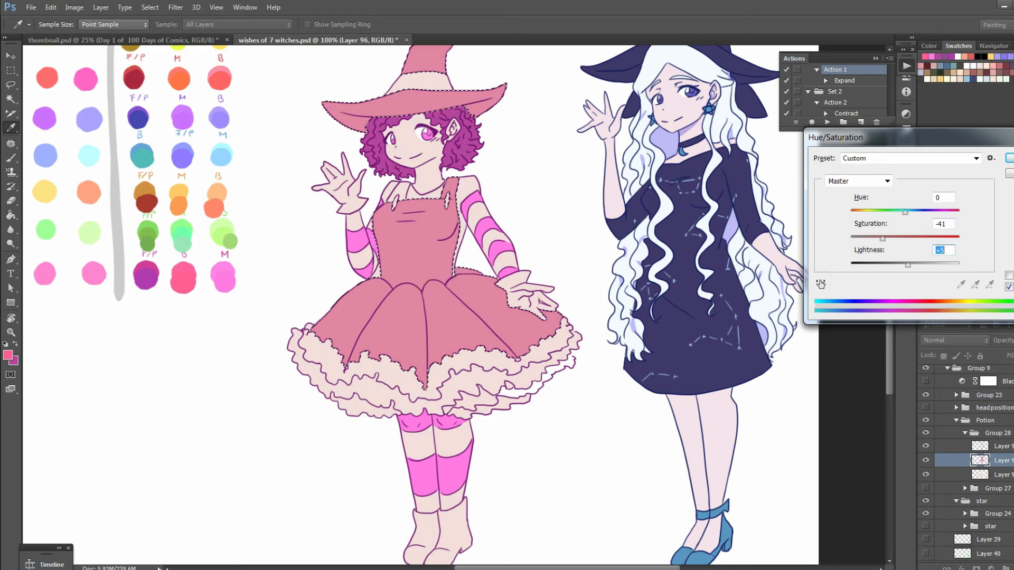
key("Down")
key("Down")
key("Down")
key("Down")
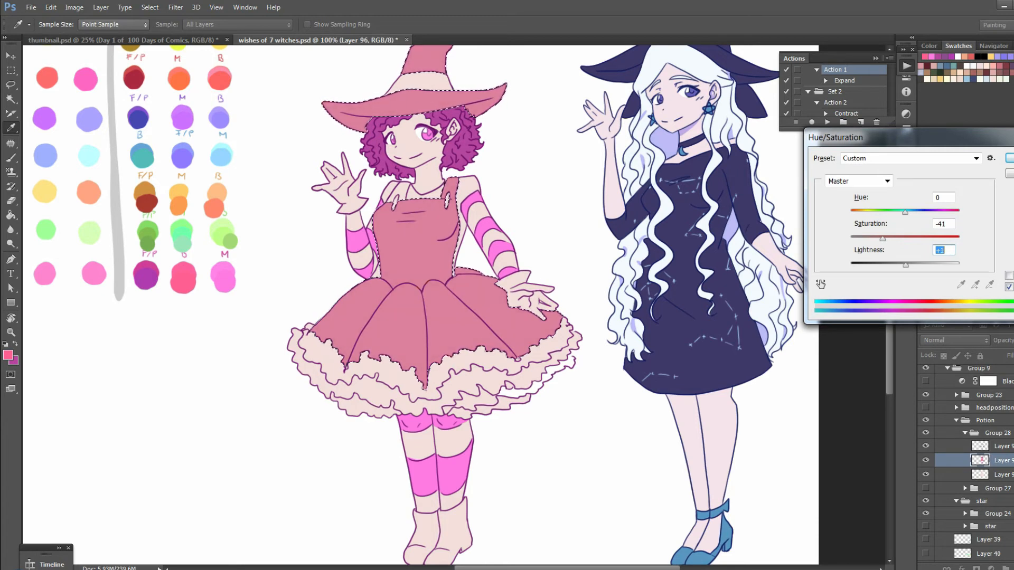
key("Return")
key("ctrl+d")
Sample the dress's muted pink and paint the unfilled shoulder strap on the waving-arm side with it
key("ctrl+plus")
key("ctrl+z")
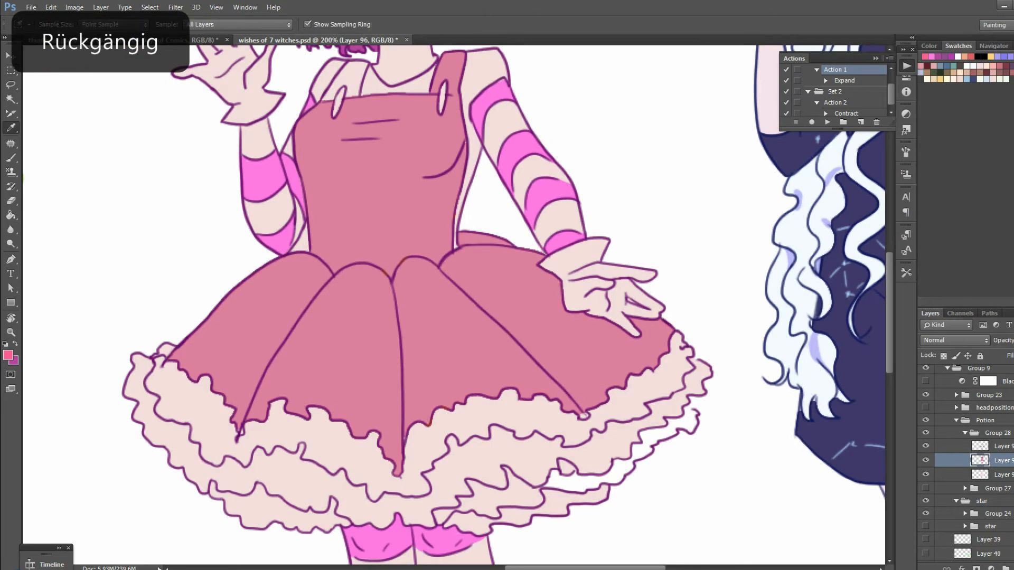
left_click(394, 208, "alt")
scroll(395, 209, "up", 3)
mouse_move(325, 290)
left_mouse_down()
mouse_move(349, 262)
mouse_move(350, 285)
mouse_move(364, 256)
mouse_move(351, 264)
left_mouse_up()
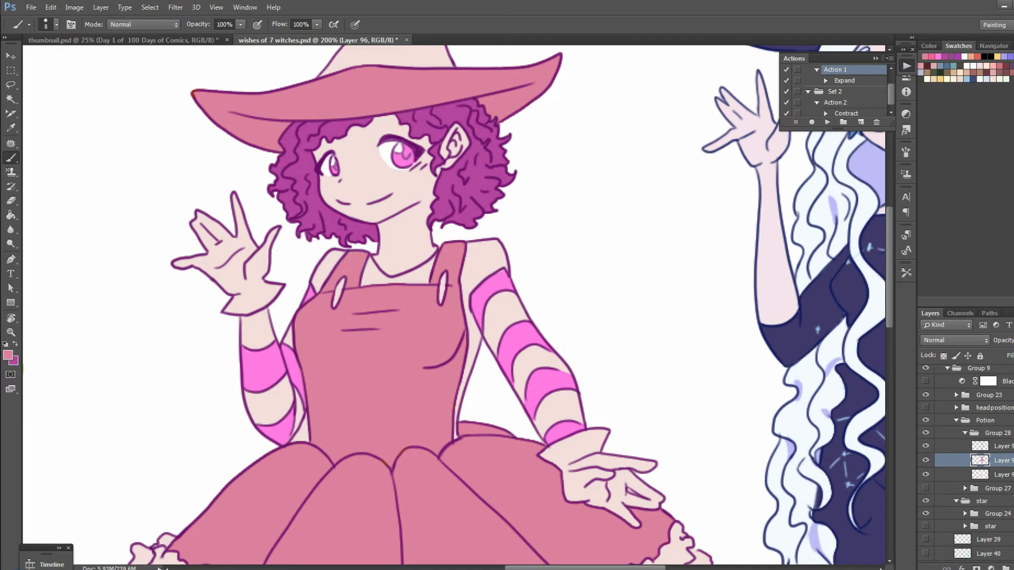
key("alt+bracketleft")
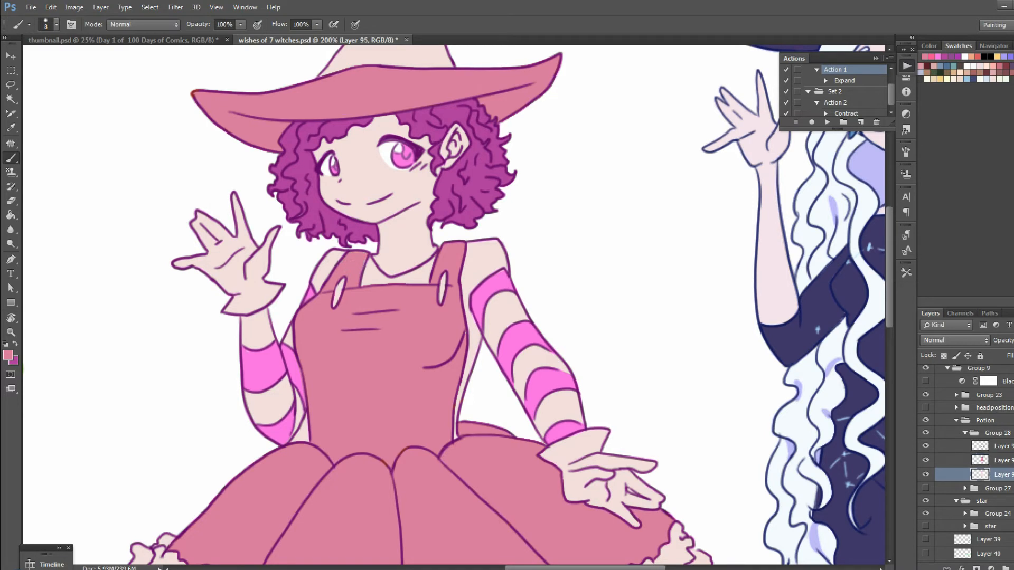
key("l")
mouse_move(288, 242)
left_mouse_down()
mouse_move(251, 190)
mouse_move(125, 371)
mouse_move(366, 507)
left_mouse_up()
key("ctrl+z")
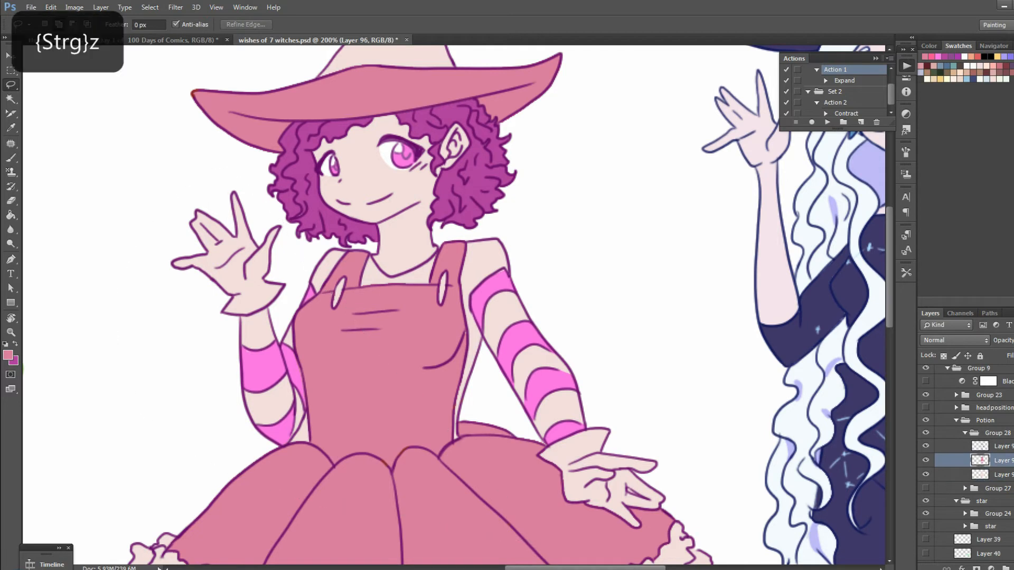
On the skin-tone layer, lasso the witch's upper body from the neckline over both arms down to the wrists and waist
key("alt+bracketleft")
left_click_drag(252, 315, 365, 497)
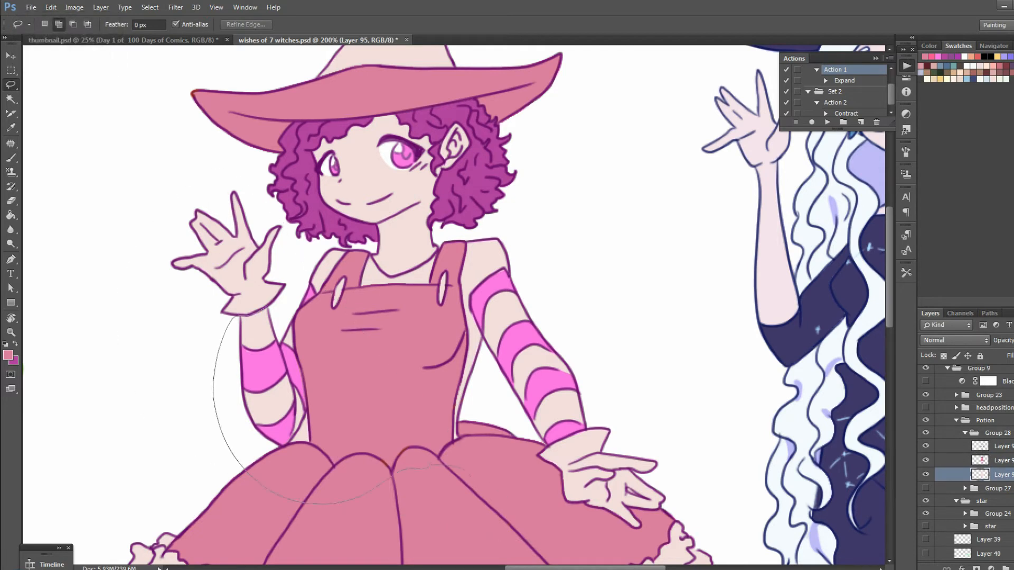
mouse_move(519, 461)
left_mouse_down()
mouse_move(610, 406)
mouse_move(481, 232)
mouse_move(369, 296)
left_mouse_up()
mouse_move(288, 305)
left_mouse_down()
mouse_move(322, 252)
mouse_move(353, 248)
mouse_move(388, 285)
left_mouse_up()
key("ctrl+z")
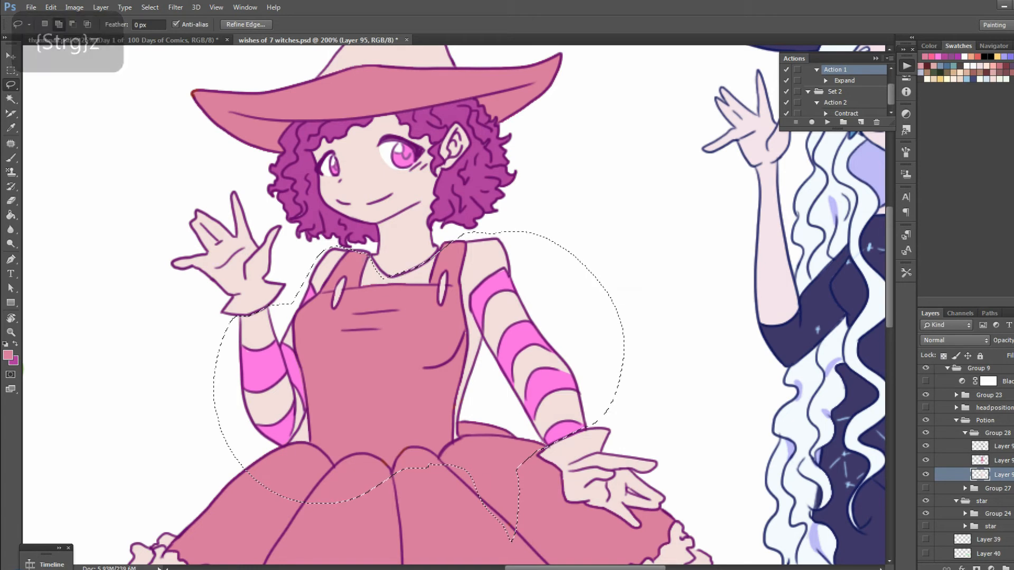
Add the legs between the skirt ruffles and the boot tops to the lasso selection
key("ctrl+minus")
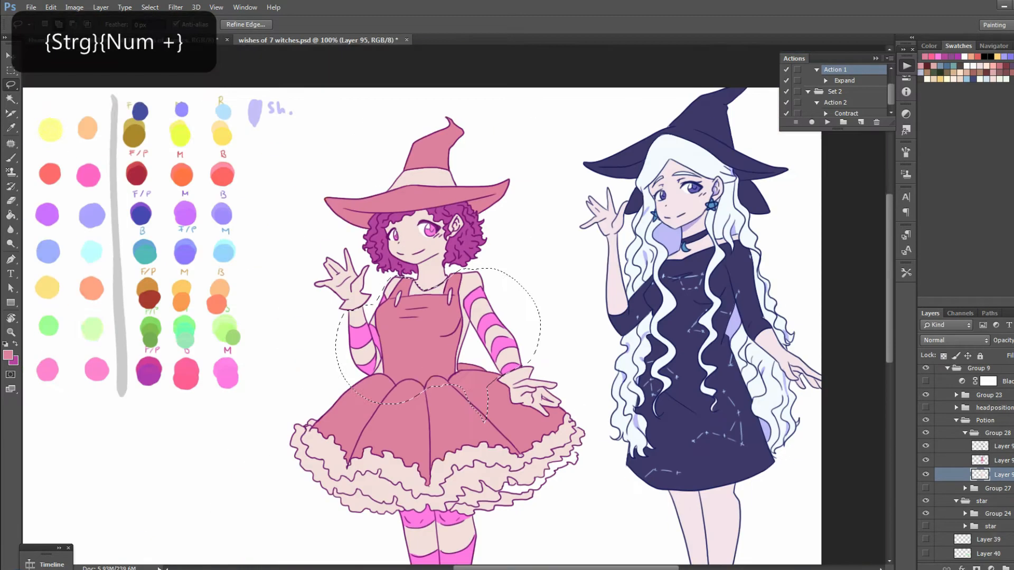
left_click_drag(454, 418, 456, 184)
key("ctrl+plus")
mouse_move(352, 265)
left_mouse_down()
mouse_move(357, 290)
mouse_move(466, 276)
mouse_move(445, 252)
left_mouse_up()
mouse_move(443, 342)
left_mouse_down()
mouse_move(485, 334)
mouse_move(464, 268)
left_mouse_up()
key("ctrl+z")
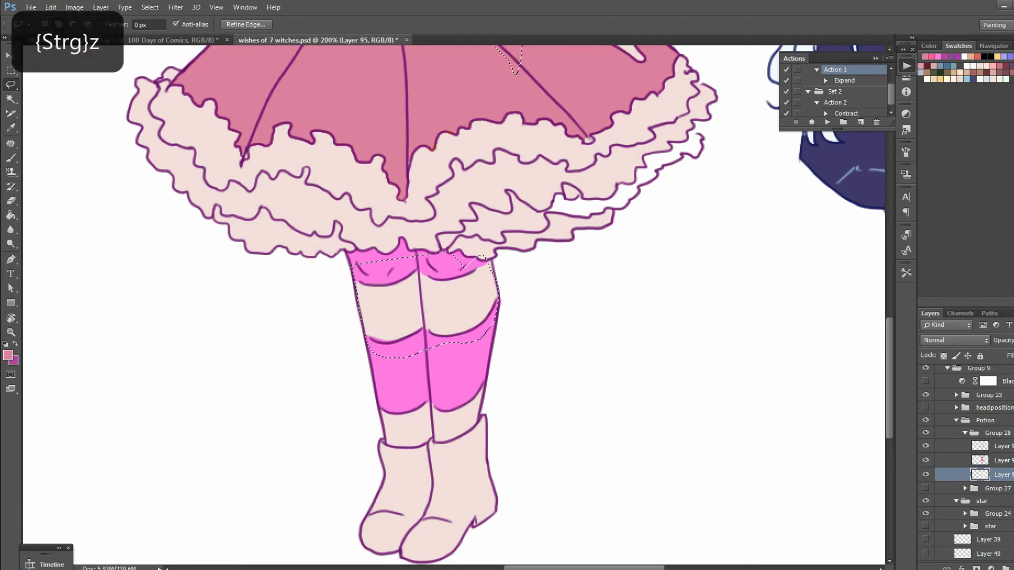
mouse_move(463, 335)
left_mouse_down()
mouse_move(498, 312)
mouse_move(463, 267)
left_mouse_up()
mouse_move(379, 405)
left_mouse_down()
mouse_move(386, 443)
mouse_move(409, 372)
left_mouse_up()
mouse_move(424, 443)
left_mouse_down()
mouse_move(437, 424)
mouse_move(430, 397)
left_mouse_up()
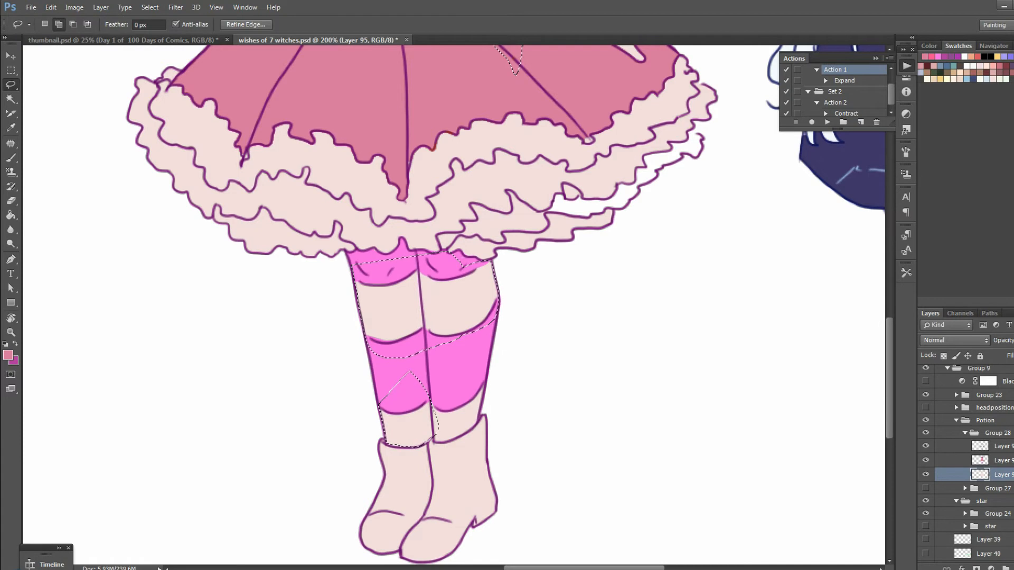
mouse_move(458, 437)
left_mouse_down()
mouse_move(481, 406)
mouse_move(462, 381)
left_mouse_up()
key("ctrl+minus")
scroll(423, 301, "up", 2)
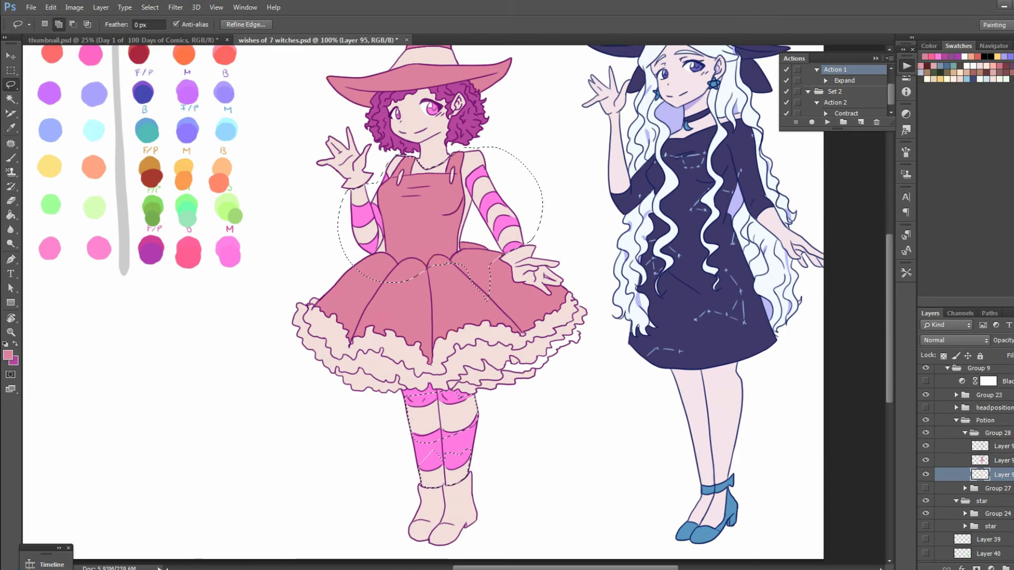
Fill the selected shirt and stocking areas with the reddish pink palette swatch in the Potions row
key("i")
left_click(457, 449)
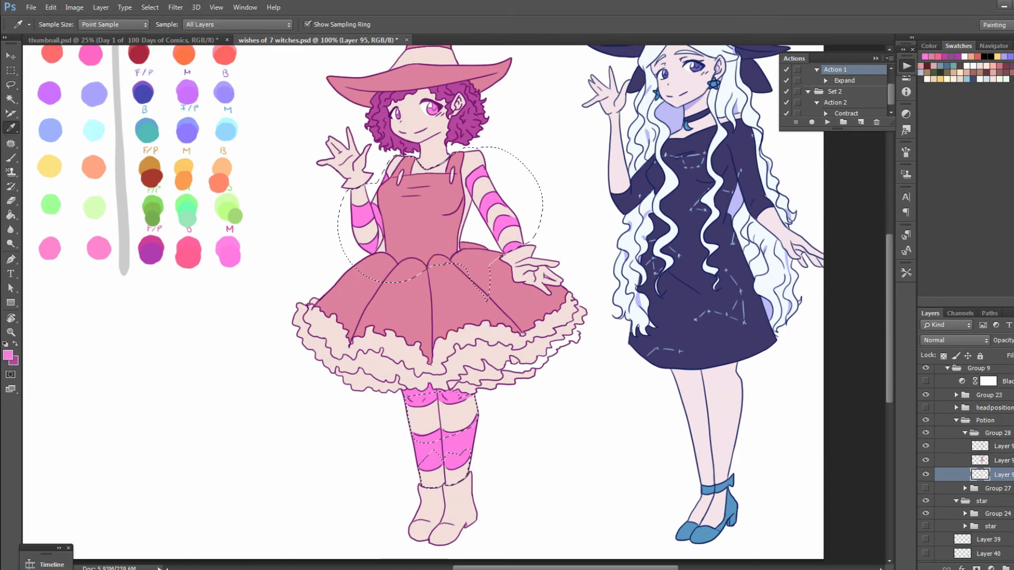
left_click(151, 254)
left_click(189, 258)
key("g")
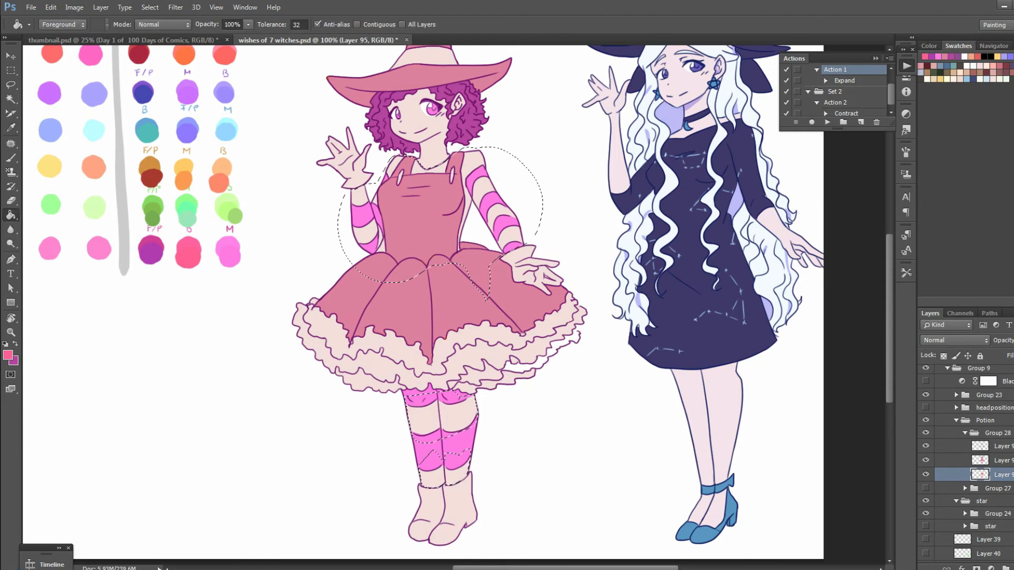
Turn the shirt and stocking base dark brown with Hue/Saturation at saturation -52 and lightness -30
key("ctrl+u")
left_click_drag(905, 265, 885, 238)
mouse_move(879, 265)
left_mouse_down()
mouse_move(896, 265)
mouse_move(881, 265)
mouse_move(878, 238)
mouse_move(895, 239)
mouse_move(877, 239)
mouse_move(888, 265)
left_mouse_up()
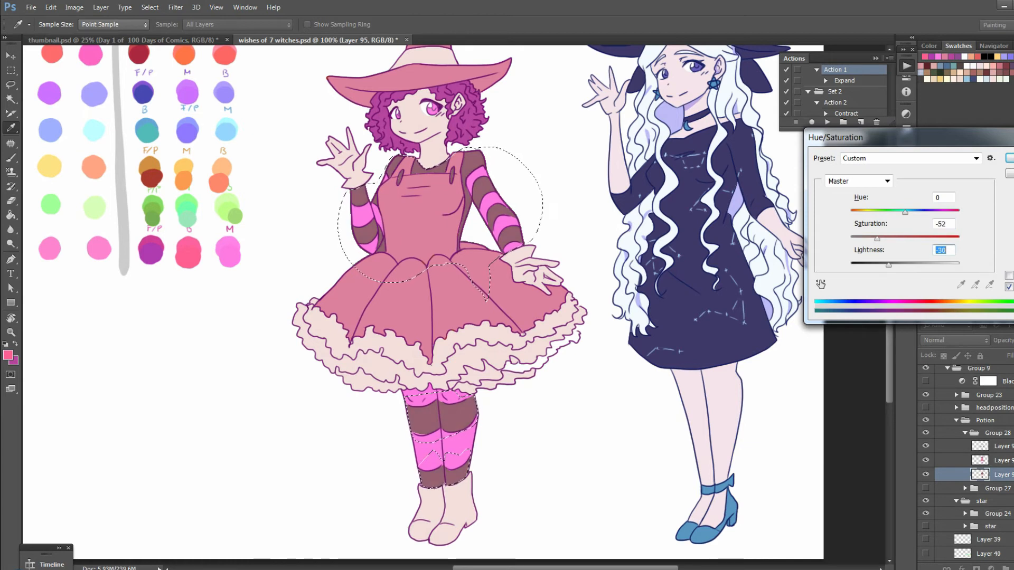
key("Return")
key("ctrl+minus")
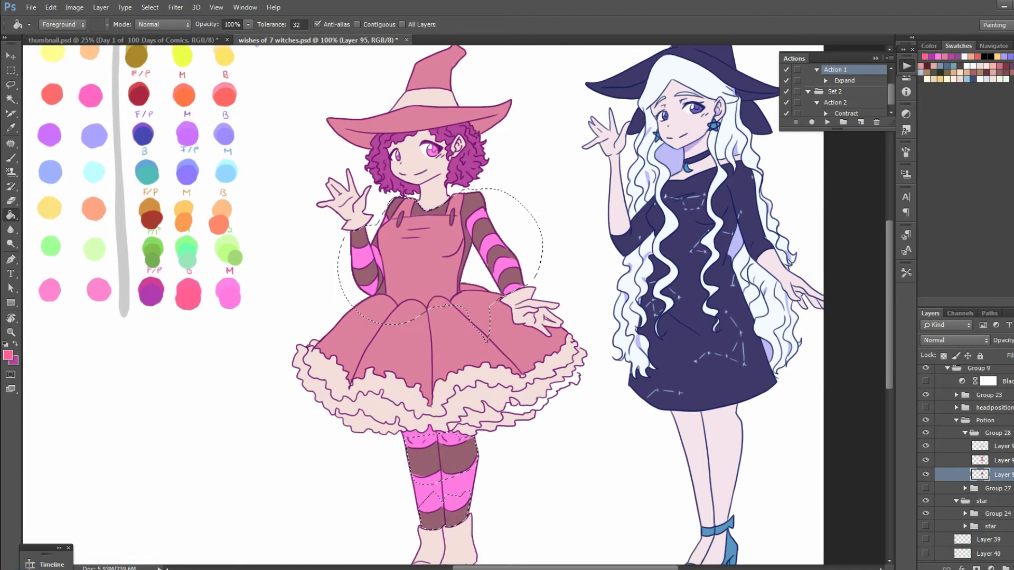
Darken the pink stripes on the sleeves and stockings with Hue/Saturation at saturation -29 and lightness -44, and remove the selection
key("ctrl+plus")
left_click(998, 461)
key("ctrl+u")
left_click_drag(905, 265, 931, 239)
left_click_drag(913, 265, 889, 265)
left_click_drag(930, 239, 880, 265)
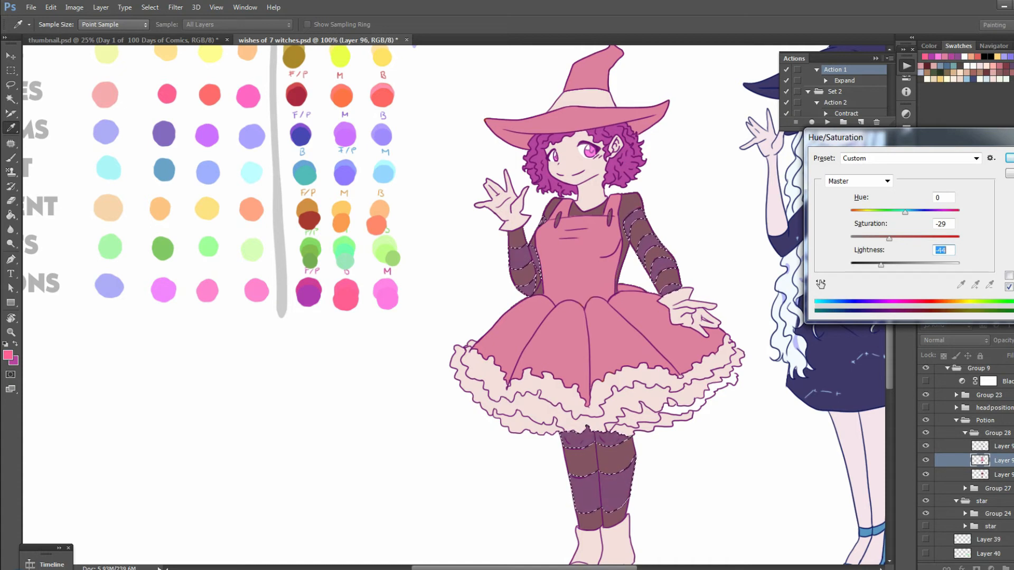
key("Return")
key("l")
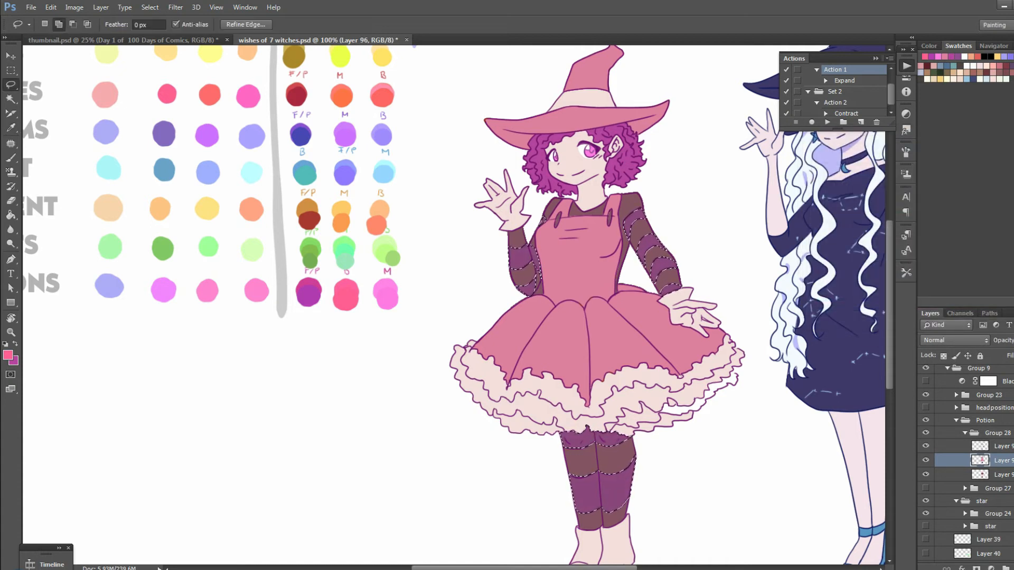
key("ctrl+d")
key("m")
key("ctrl+minus")
key("ctrl+plus")
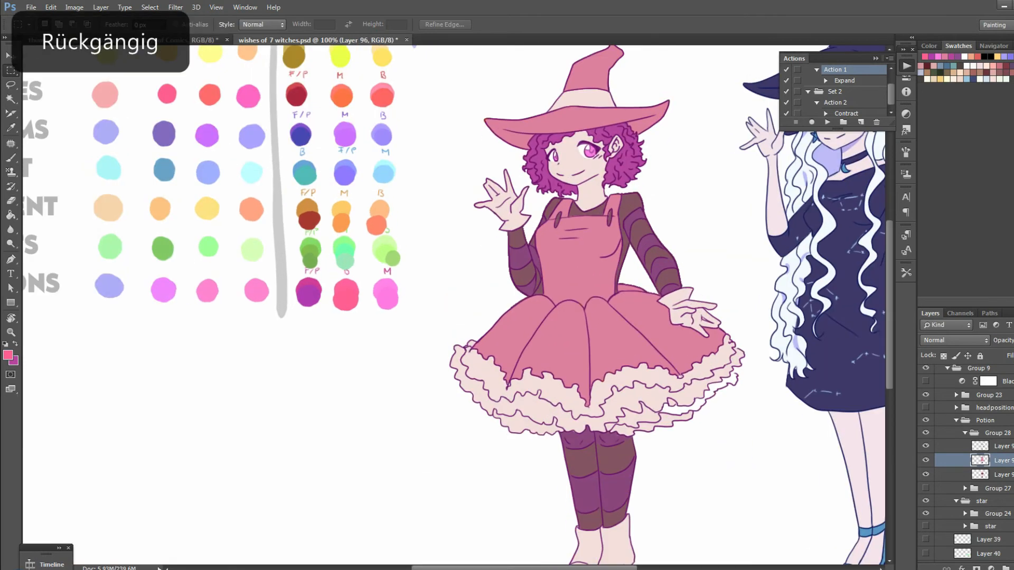
Sample the dress's muted pink and select the brown shirt and stocking areas on the layer below the stripes
left_click(11, 128)
left_click(573, 264)
key("x")
left_click(10, 99)
left_click(1002, 474)
left_click(651, 252)
Try filling the selected shirt and stocking areas with the dress's muted pink
right_click(627, 304)
left_click(581, 344)
left_click(582, 460)
key("ctrl+z")
key("x")
key("ctrl+z")
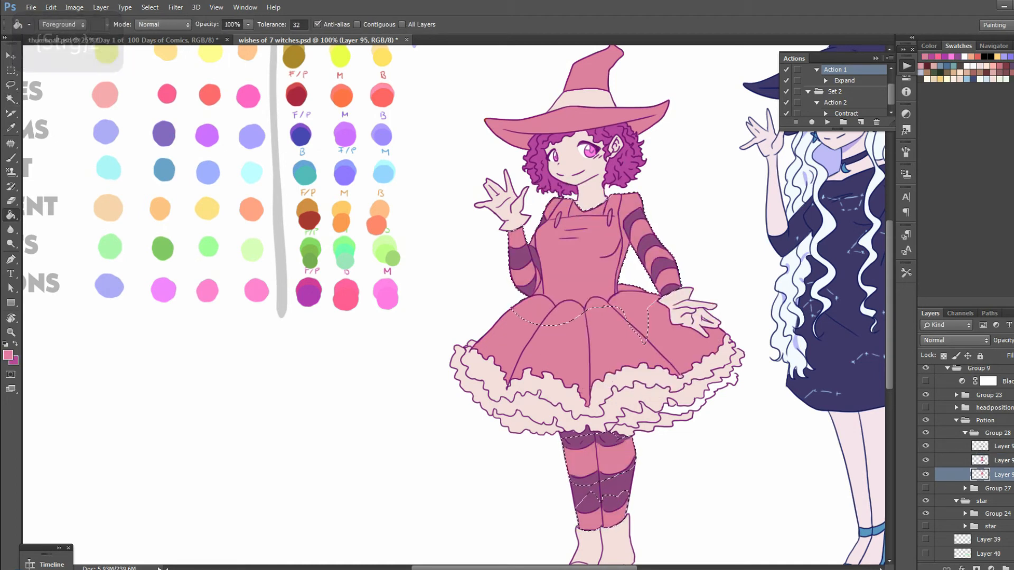
key("ctrl+z")
key("x")
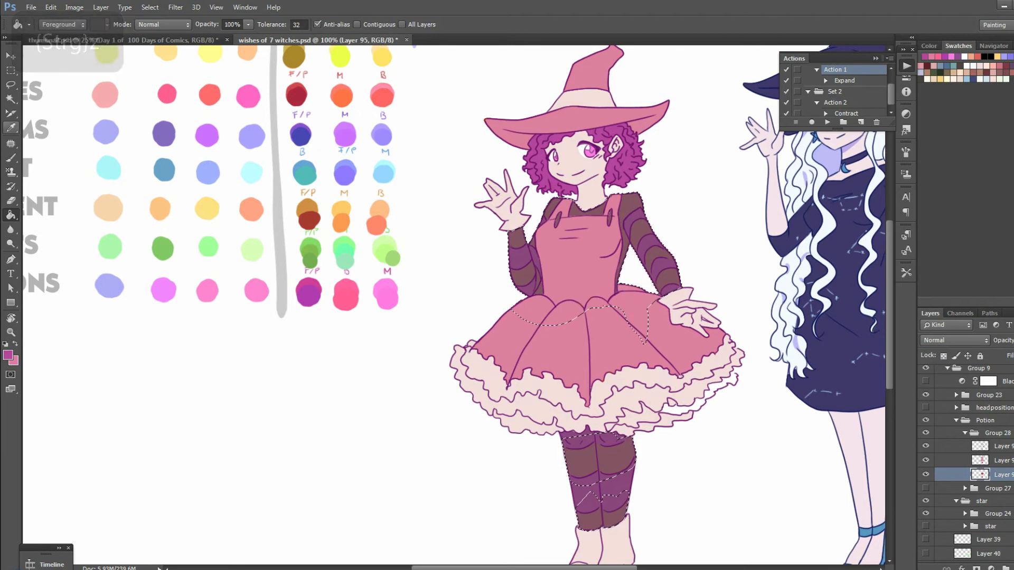
Sample the bright pink from the palette's Potions row and remove the selection from the shirt and stockings
left_click(10, 128)
left_click(345, 298)
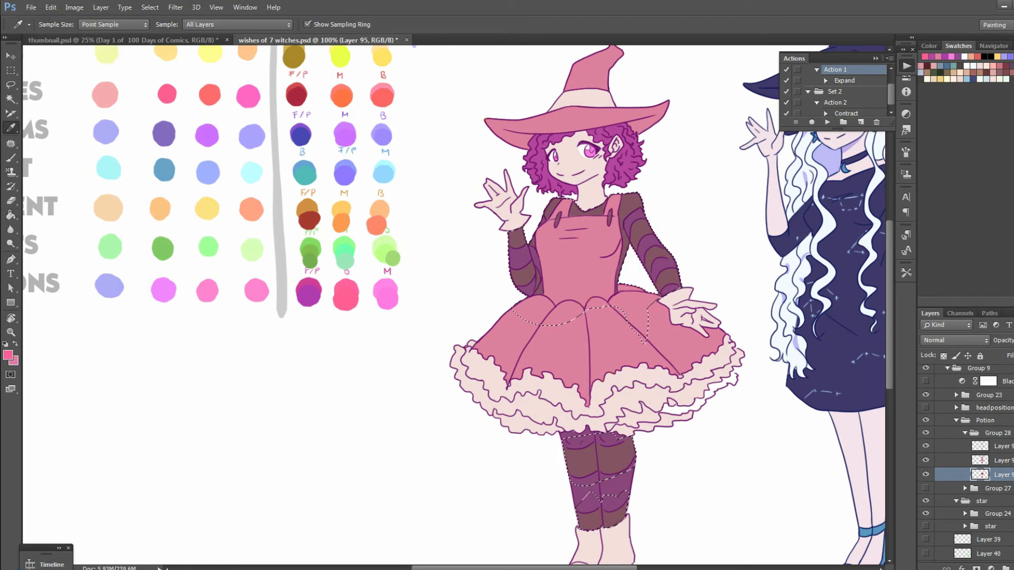
key("w")
key("m")
key("ctrl+d")
Select the muted pink dress and hat, darken them to a deep reddish brown with Hue/Saturation, and remove the selection
key("w")
left_click(998, 460)
left_click(629, 343)
right_click(638, 372)
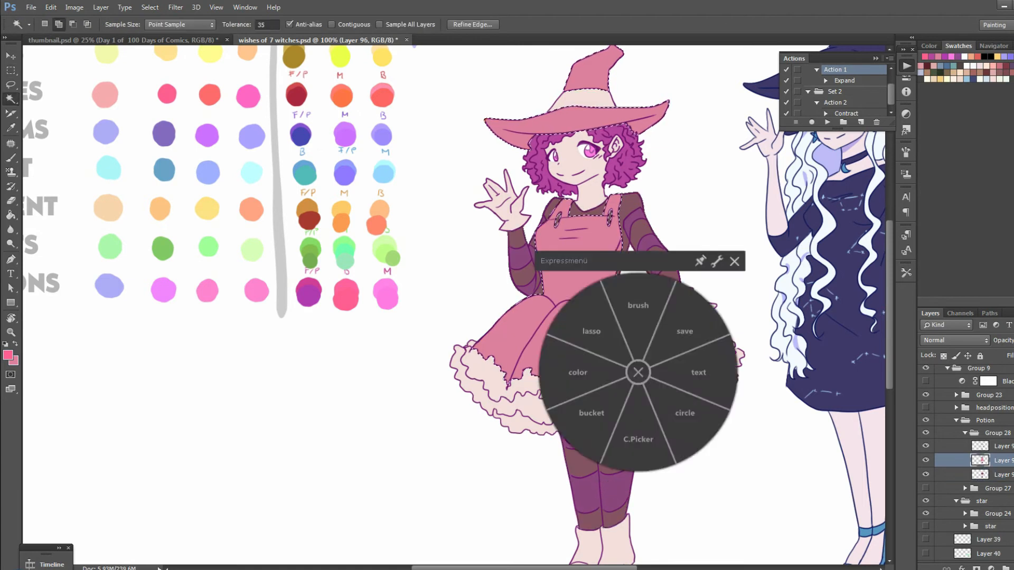
left_click(578, 372)
left_click_drag(905, 265, 877, 265)
key("Return")
left_click(998, 474)
key("ctrl+d")
key("m")
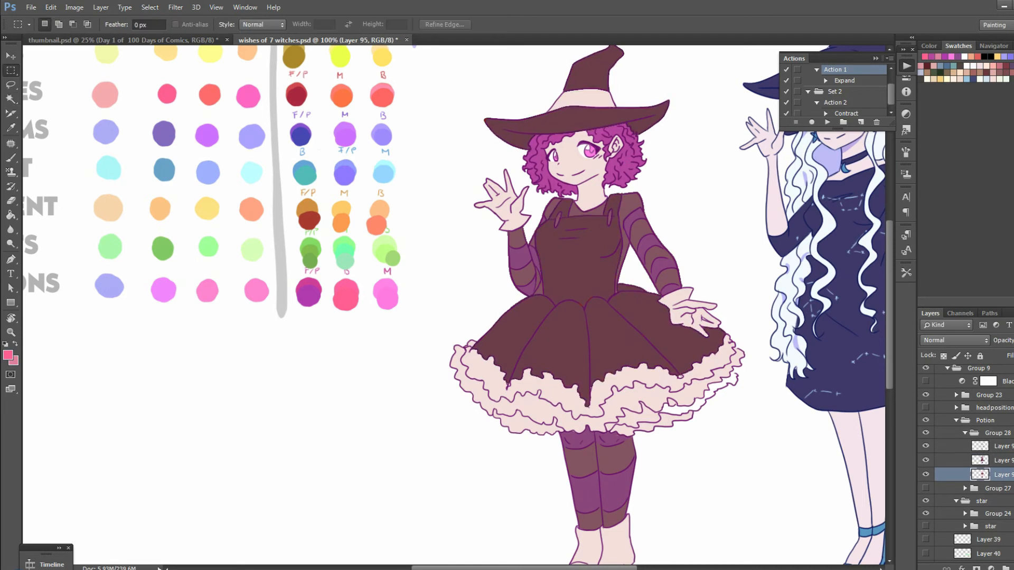
Select the brown shirt and stocking areas on the layer below the dress and fill them with muted pink
left_click(11, 100)
left_click(620, 458)
right_click(632, 419)
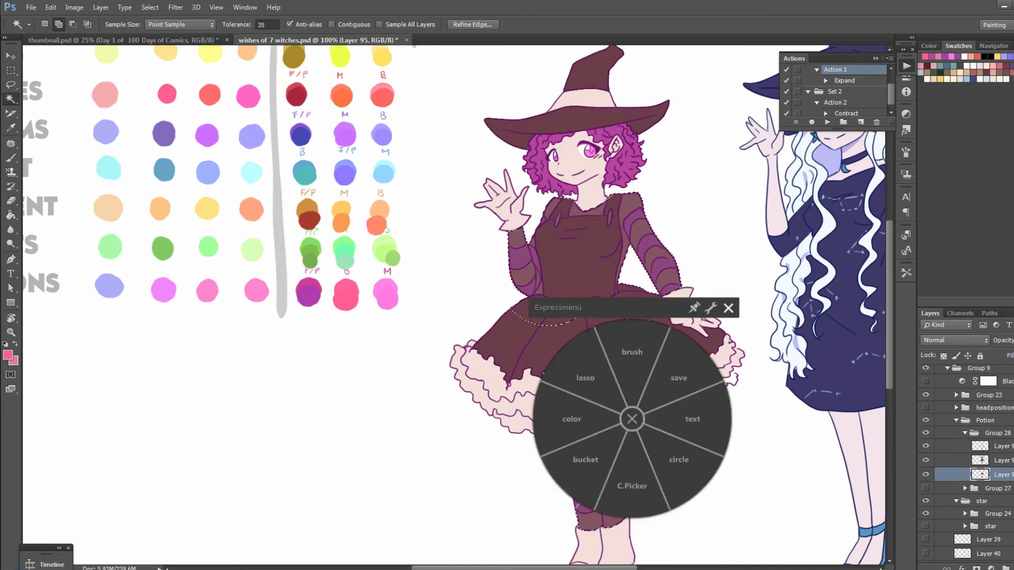
left_click(585, 460)
left_click(584, 460)
key("ctrl+z")
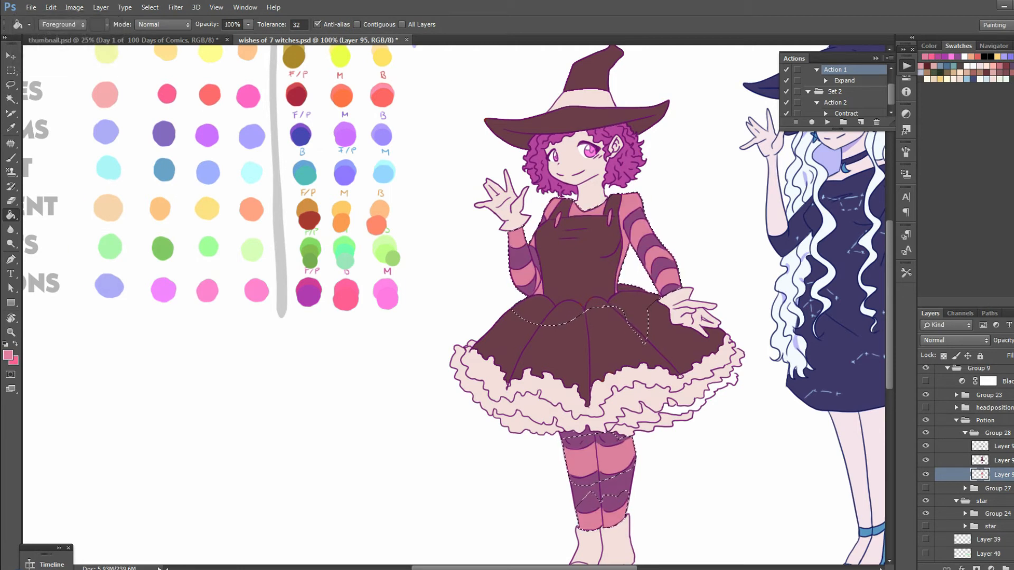
Lighten the selected pink shirt and stocking areas with Hue/Saturation and remove the selection
right_click(641, 339)
left_click(585, 340)
left_click_drag(905, 265, 918, 238)
key("Return")
key("ctrl+d")
Mute the brown of the dress and hat with Hue/Saturation at saturation -25 and lightness -4, and remove the selection
left_click(980, 460)
left_click(11, 71)
left_click(11, 99)
left_click(611, 307)
left_click(553, 306)
left_click_drag(905, 265, 910, 238)
mouse_move(902, 265)
left_mouse_down()
mouse_move(917, 265)
mouse_move(922, 238)
mouse_move(933, 238)
mouse_move(900, 238)
mouse_move(909, 265)
left_mouse_up()
key("ctrl+minus")
key("ctrl+plus")
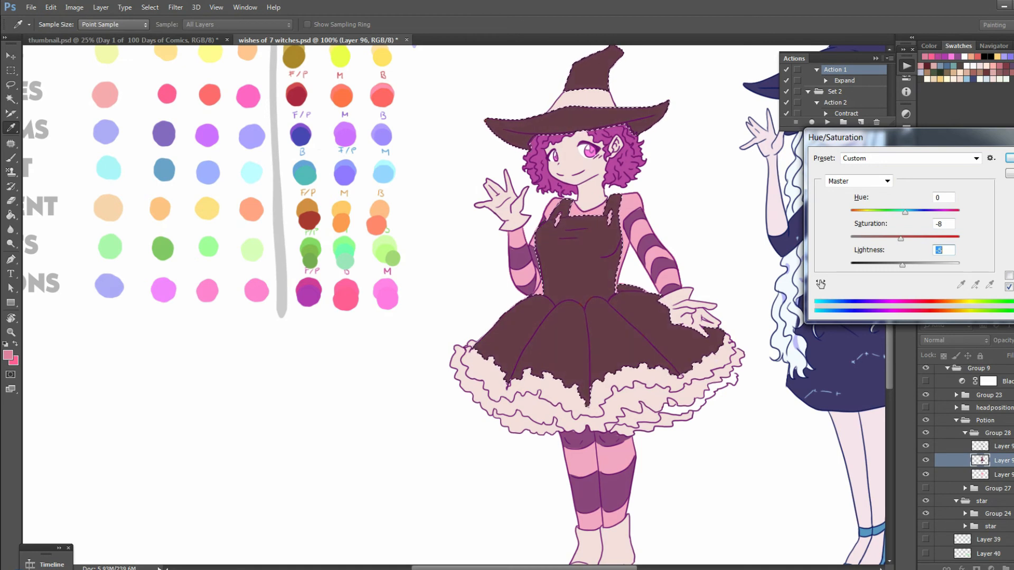
left_click_drag(901, 238, 905, 265)
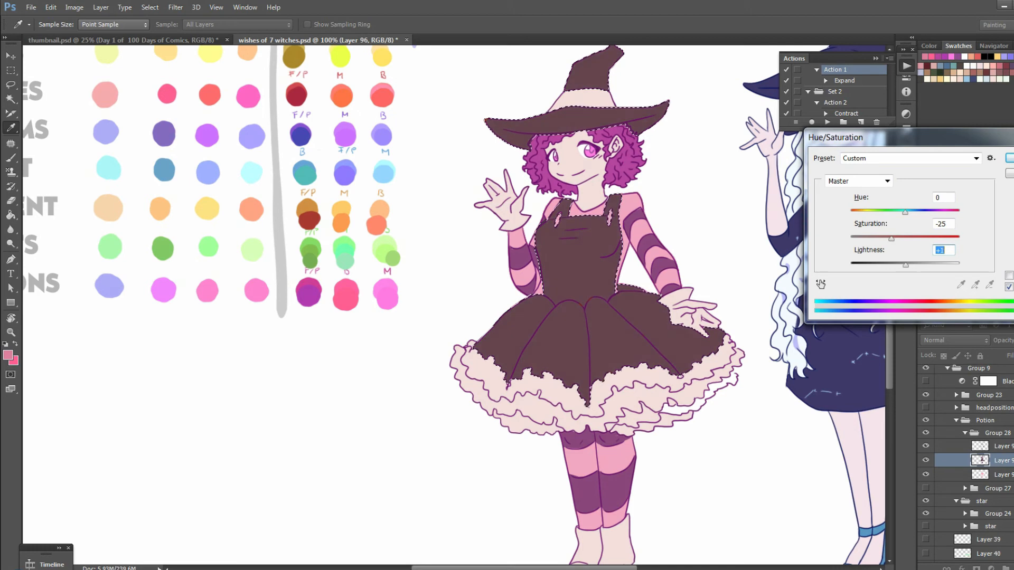
key("Down")
key("Down")
key("Down")
key("Down")
key("Down")
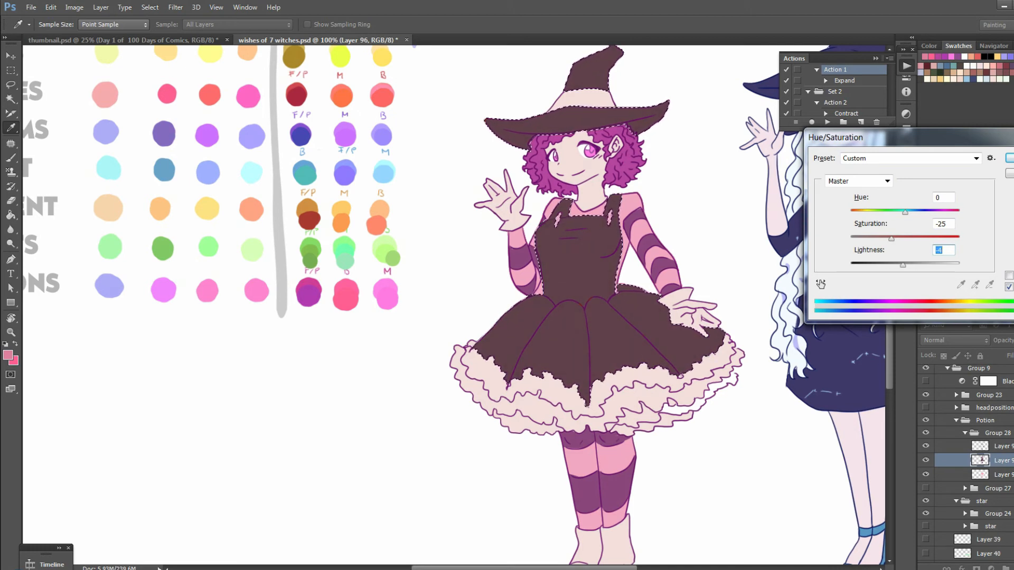
key("Return")
key("m")
key("ctrl+d")
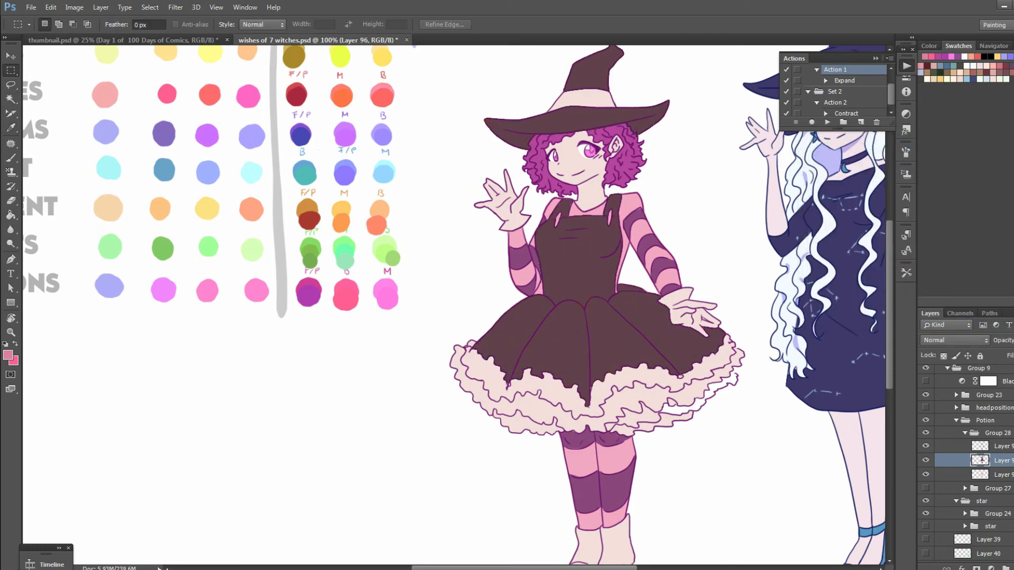
Sample the dark purple outline colour and paint over the reddish line bits at the skirt's waist on the line layer
key("ctrl+z")
key("ctrl+plus")
key("i")
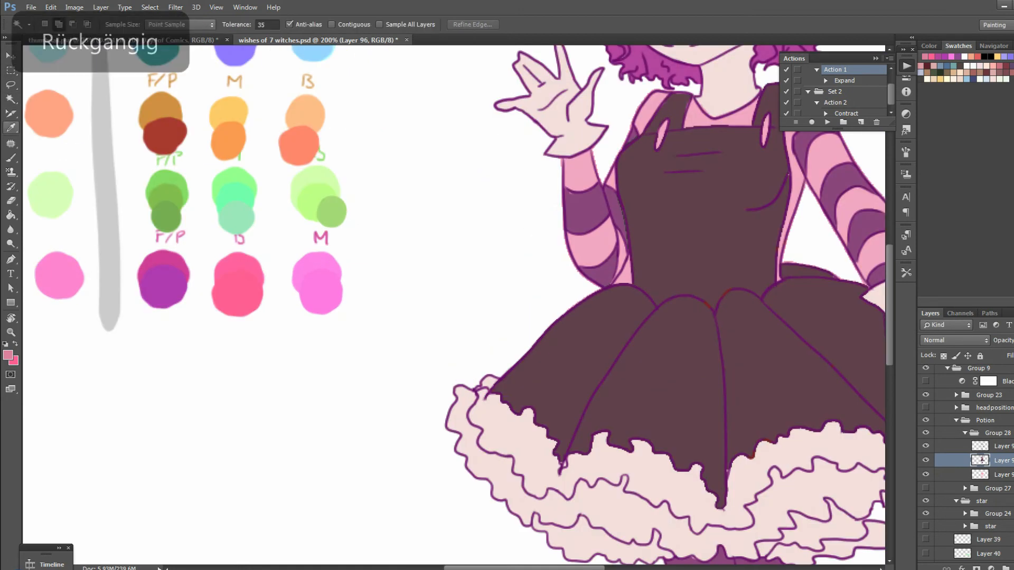
scroll(457, 305, "up", 5)
left_click(649, 163)
key("ctrl+minus")
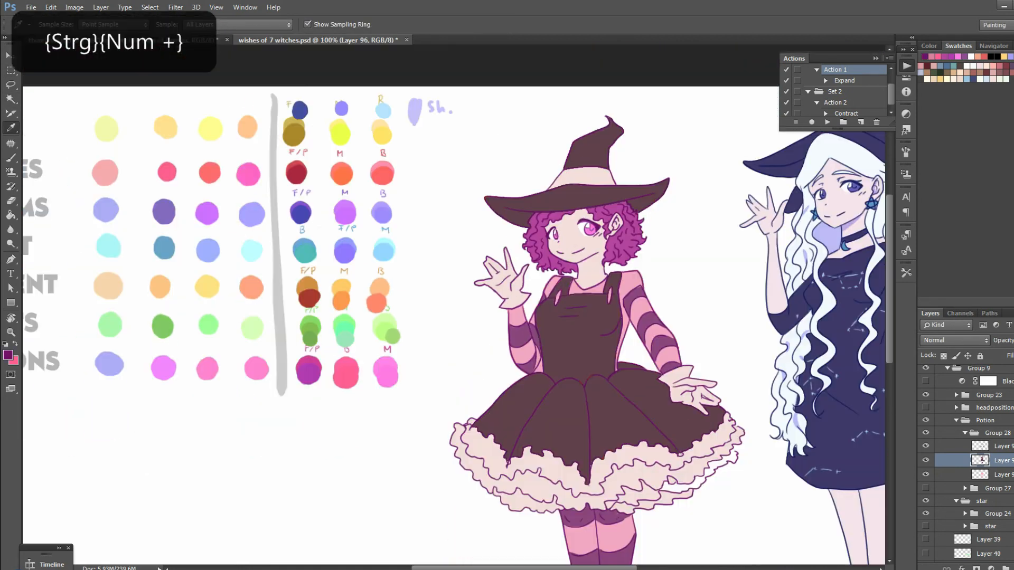
key("b")
right_click(579, 332)
left_click(670, 360)
key("Return")
key("ctrl+minus")
key("ctrl+plus")
key("ctrl+z")
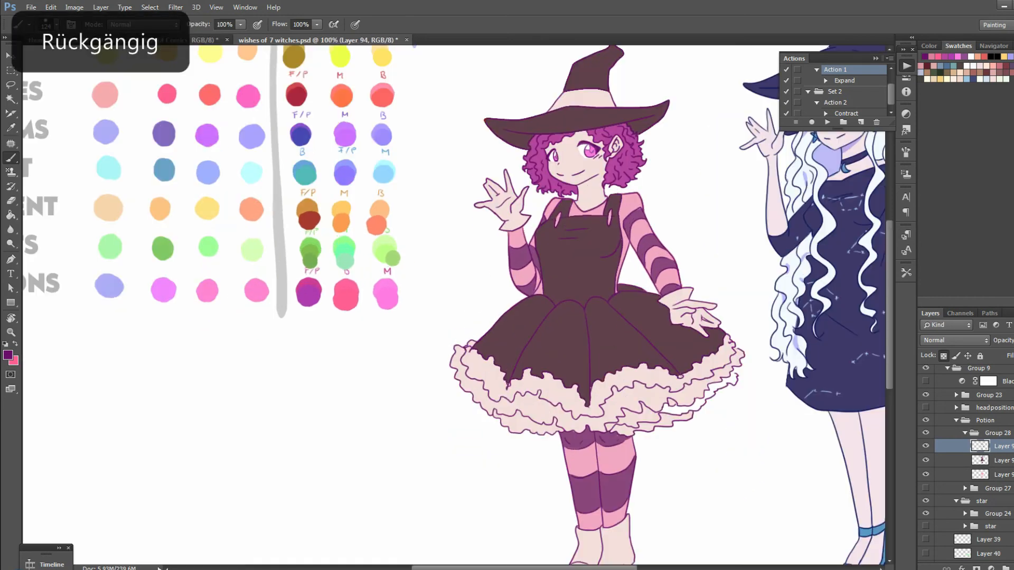
Sample the petticoat's cream colour and paint over the white gaps in its frills with a size 25 brush
key("w")
key("ctrl+plus")
key("ctrl+z")
scroll(454, 305, "right", 8)
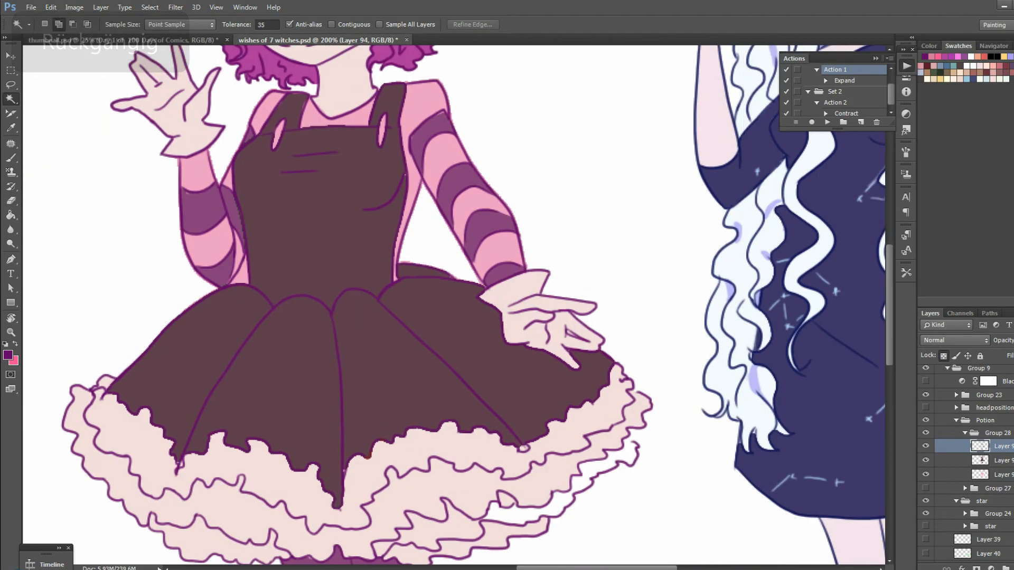
scroll(454, 305, "down", 2)
key("i")
left_click(149, 355)
key("b")
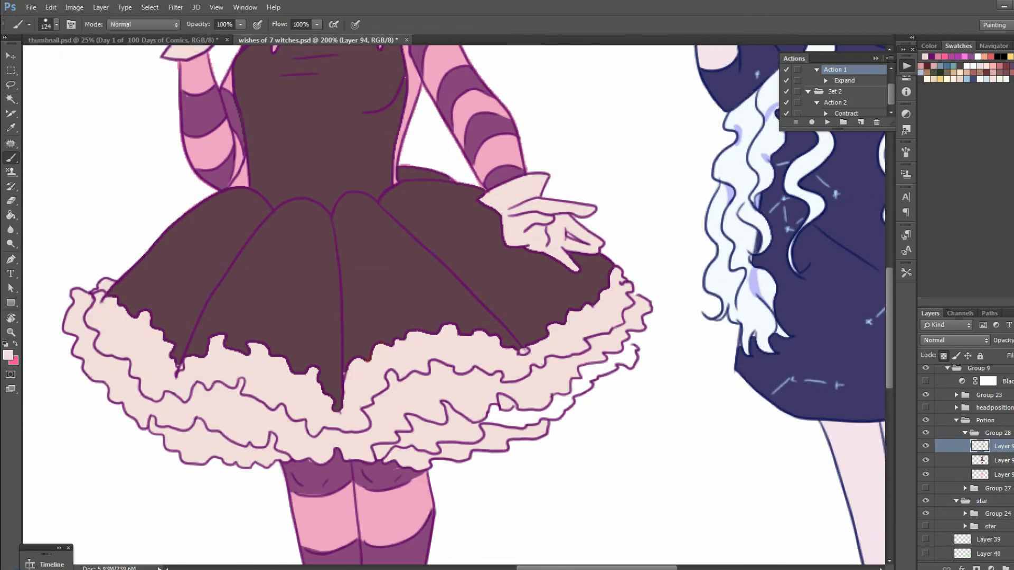
left_click(1000, 460)
right_click(497, 396)
mouse_move(492, 414)
left_mouse_down()
mouse_move(534, 415)
mouse_move(612, 364)
left_mouse_up()
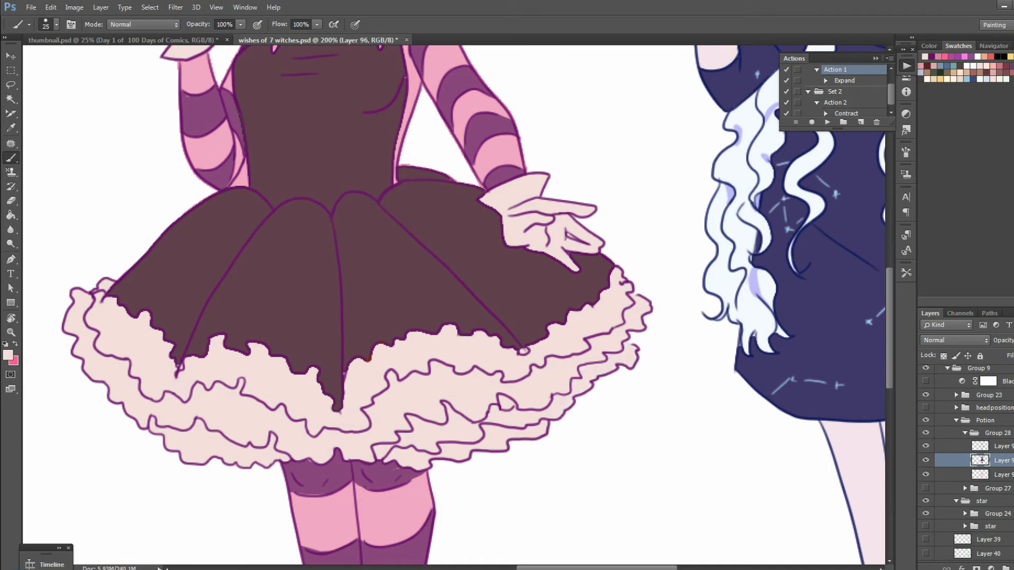
Touch up the skirt's pointed hem with its dark brown and recolour the reddish hem outline dark purple
left_click(238, 314, "alt")
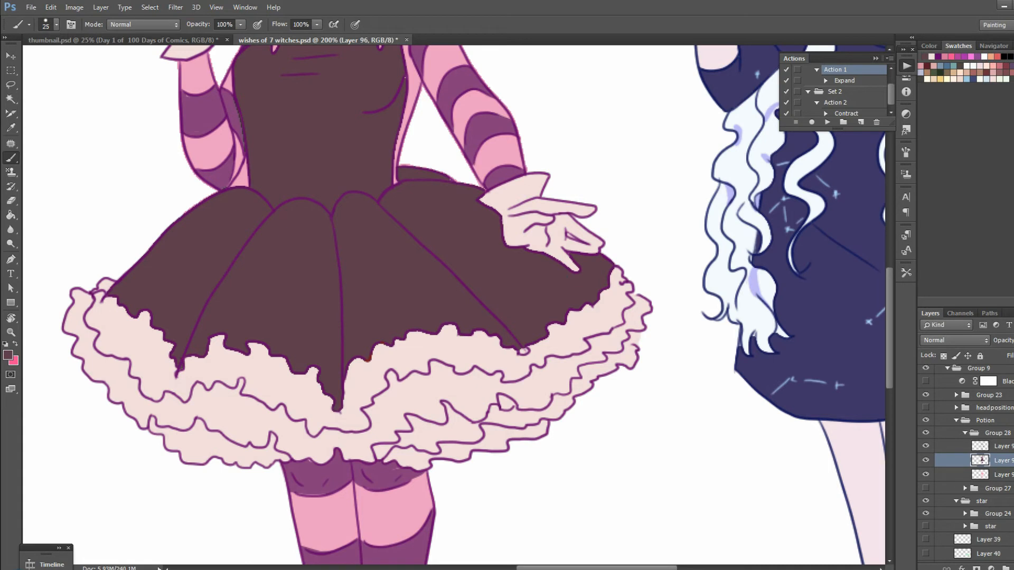
key("ctrl+z")
key("i")
left_click(339, 199)
key("b")
key("alt+bracketright")
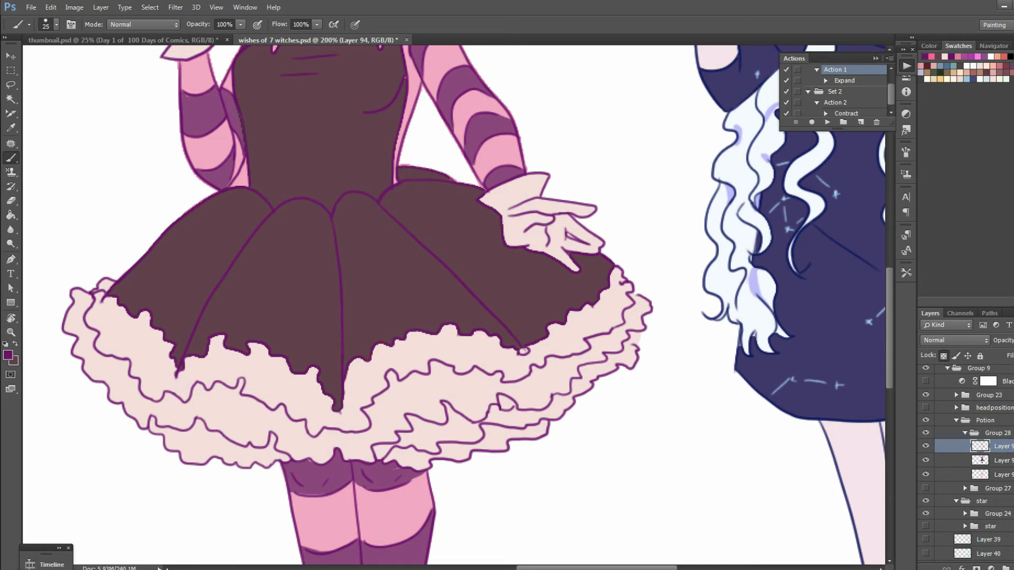
Sample the stripes' purple for a touch-up and undo the last brush strokes
key("i")
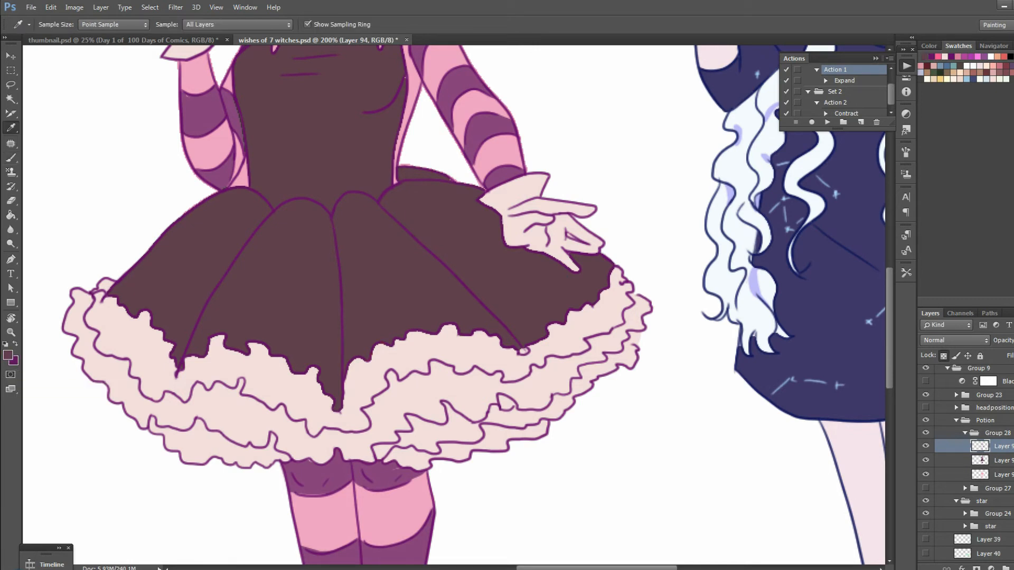
left_click(11, 158)
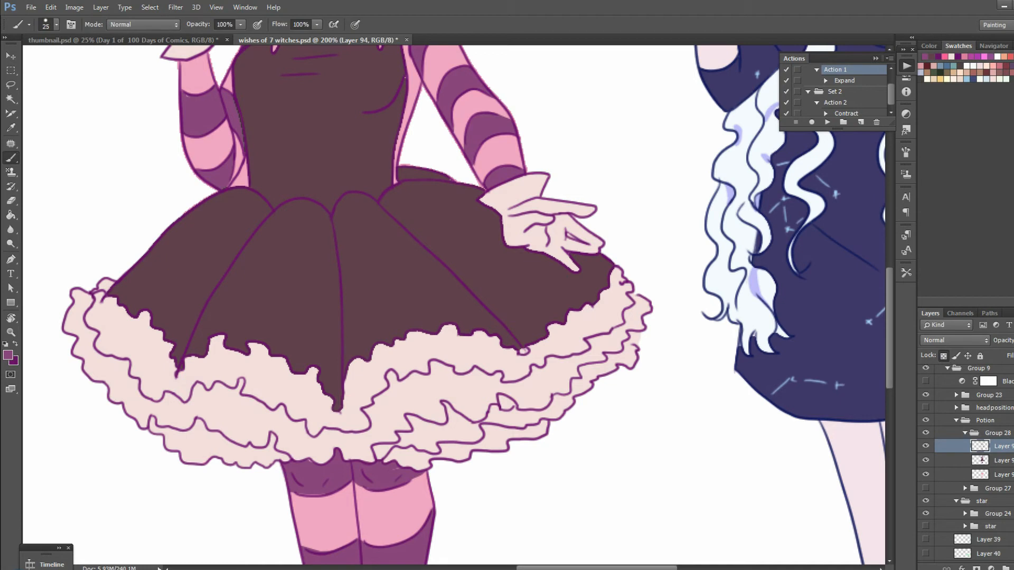
key("ctrl+z")
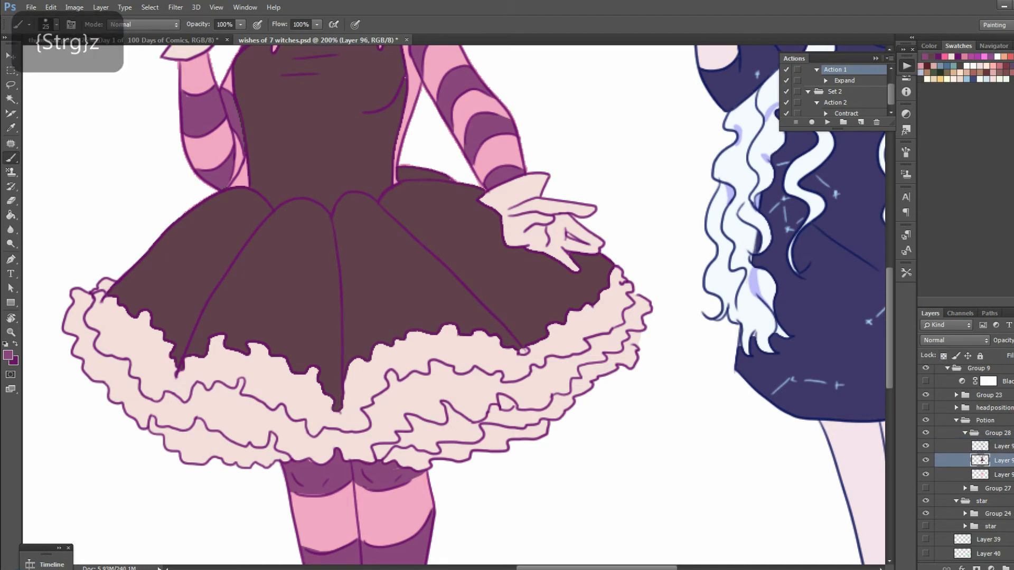
key("ctrl+z")
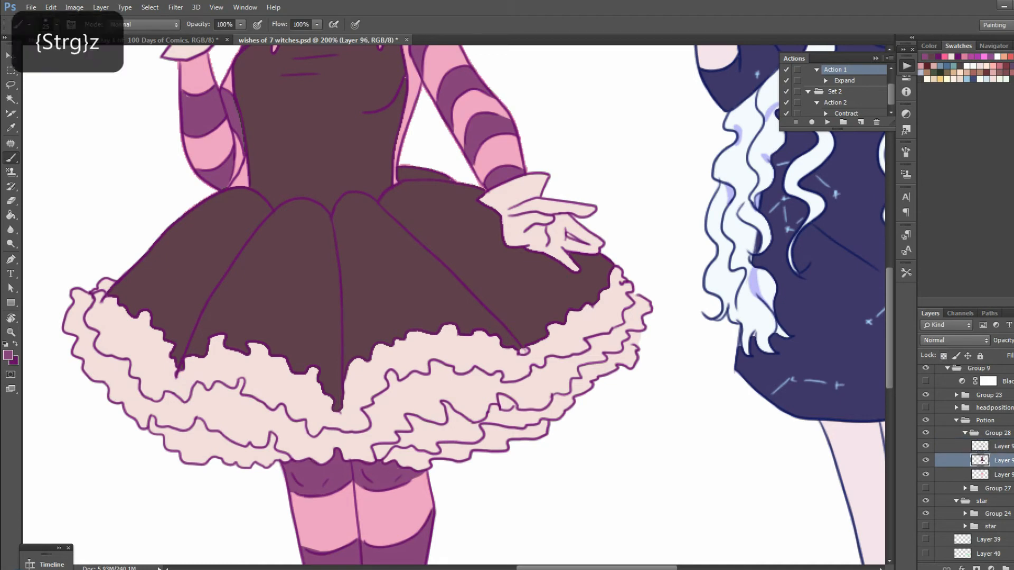
scroll(454, 306, "up", 3)
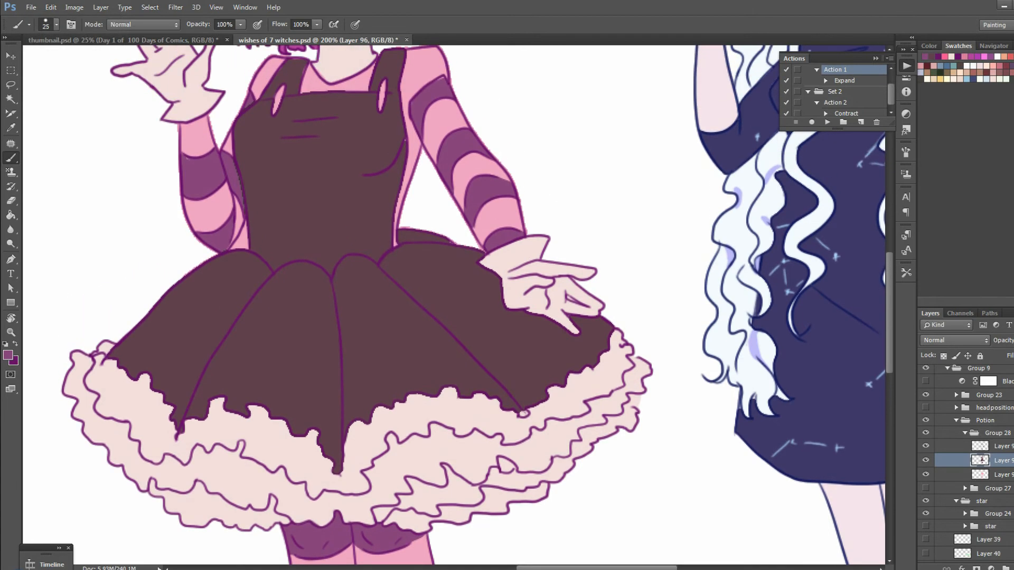
key("ctrl+z")
Examine the potion witch's full colour scheme from hat to boots beside the finished star witch
scroll(454, 306, "down", 5)
scroll(454, 307, "up", 8)
scroll(454, 306, "up", 2)
key("ctrl+minus")
scroll(454, 306, "down", 3)
scroll(454, 307, "up", 3)
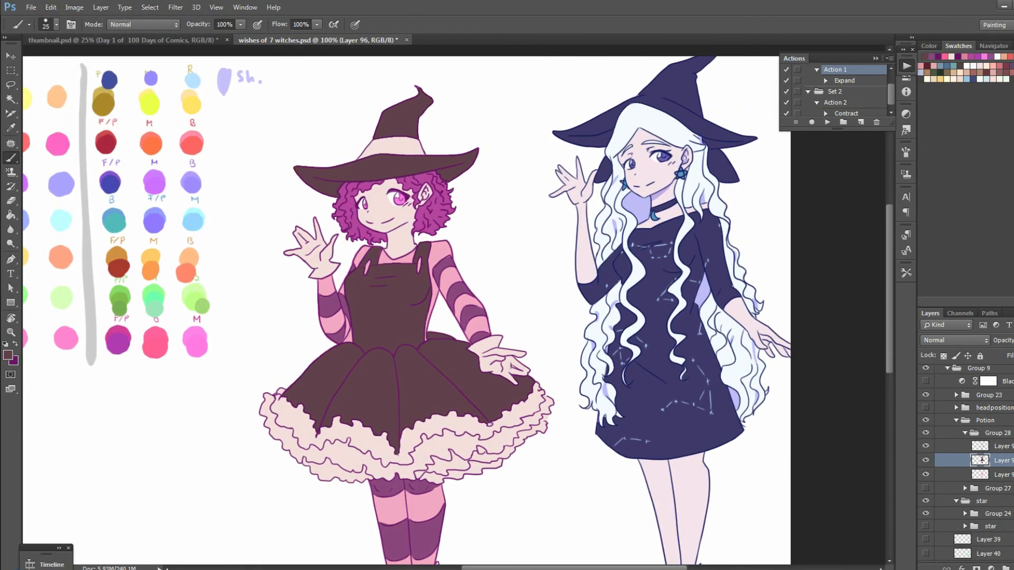
scroll(454, 307, "down", 2)
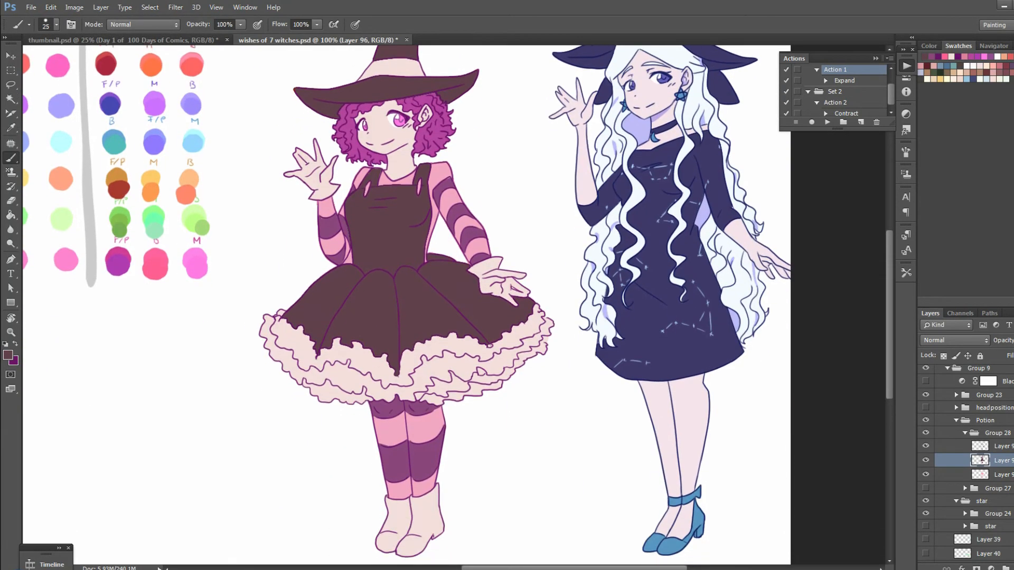
left_click_drag(890, 249, 889, 248)
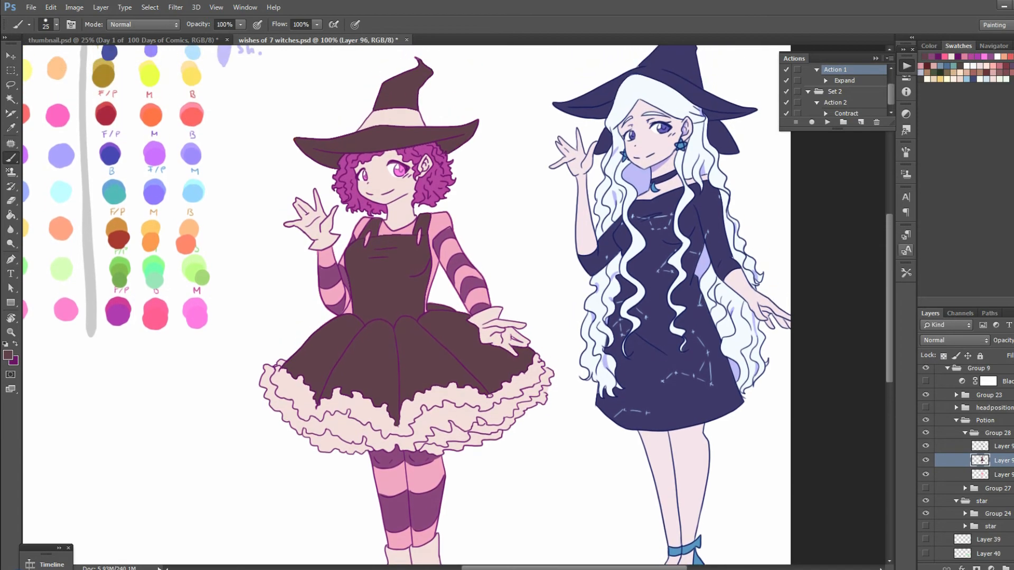
Sample the bright pink from the Potions palette row and remove the accidental selection around the figure
key("w")
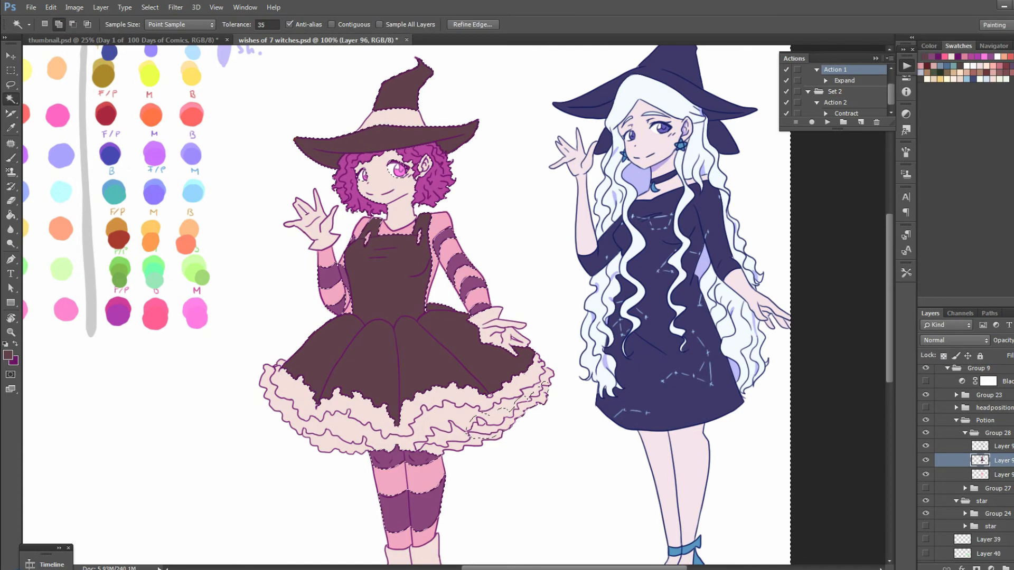
key("i")
left_click(154, 321)
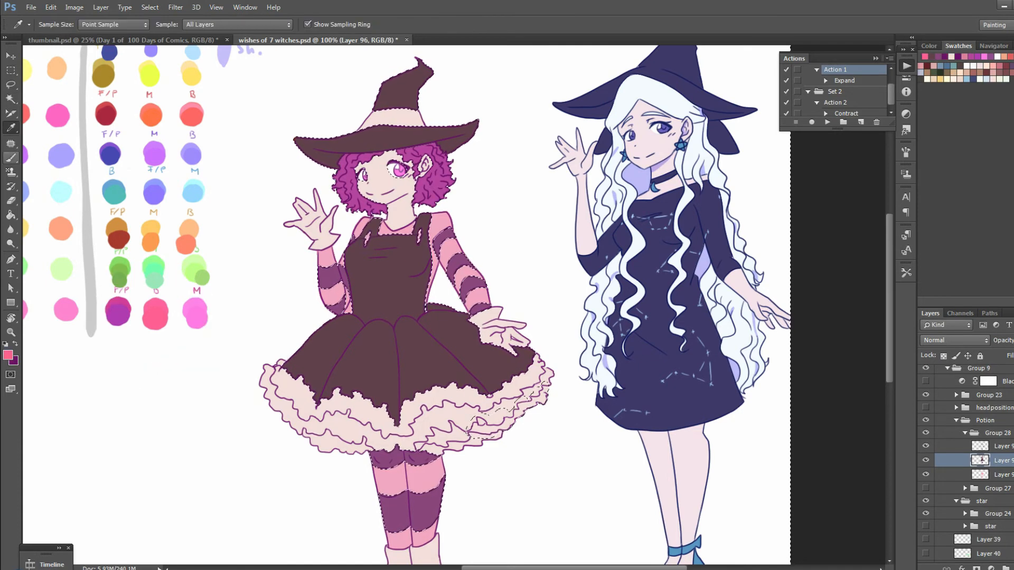
key("w")
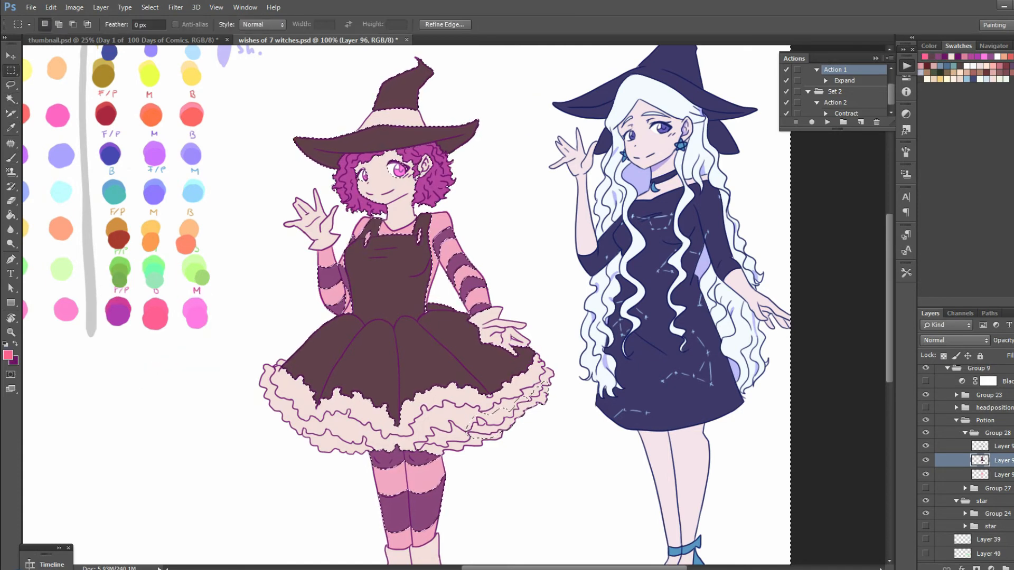
key("m")
key("ctrl+d")
left_click(11, 99)
left_click(447, 264)
key("ctrl+z")
left_click(1002, 446)
left_click(394, 196)
key("ctrl+z")
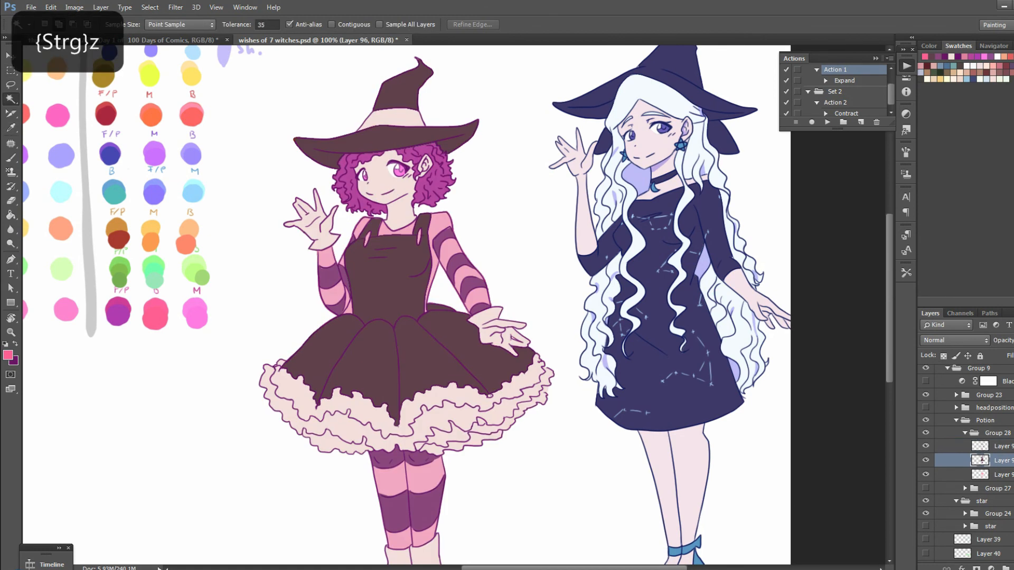
left_click(1001, 446)
left_click(401, 279)
key("ctrl+z")
key("ctrl+z")
key("ctrl+z")
key("ctrl+plus")
left_click(400, 296)
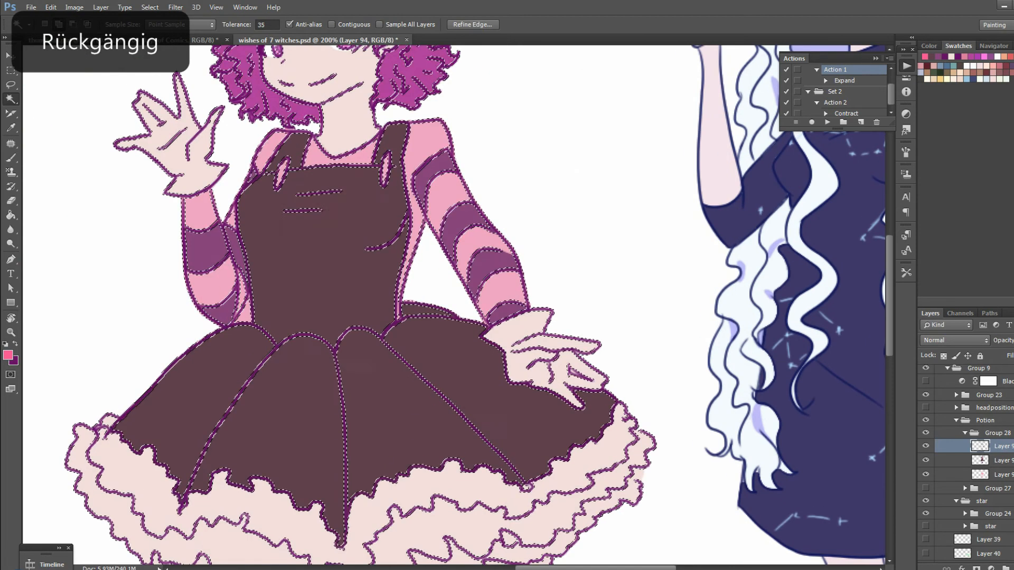
key("ctrl+z")
left_click(400, 296)
key("ctrl+z")
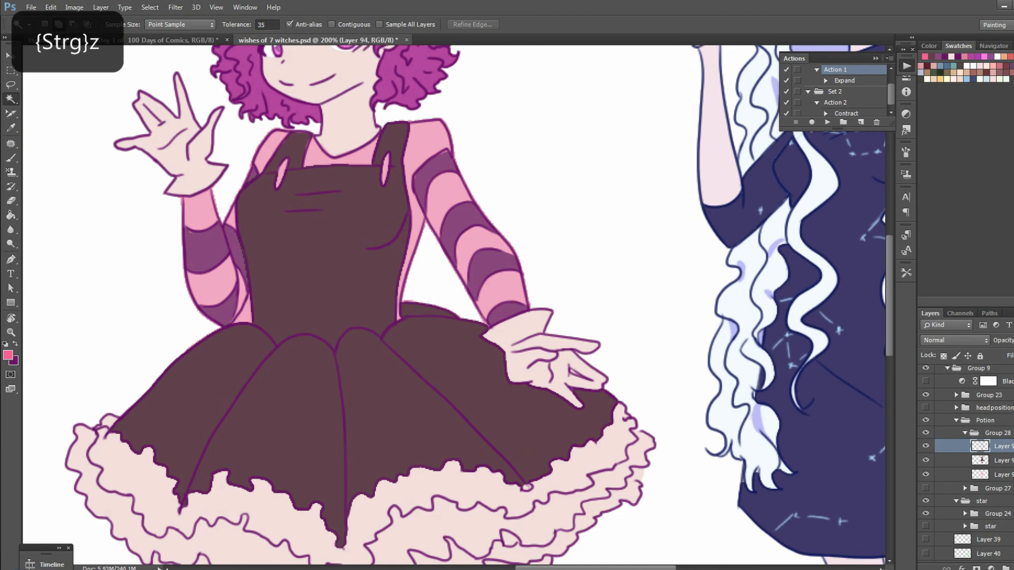
Limit the Magic Wand to contiguous areas and select both of the potion witch's gloves on the line layer
left_click(331, 24)
left_click(182, 145)
left_click(528, 356)
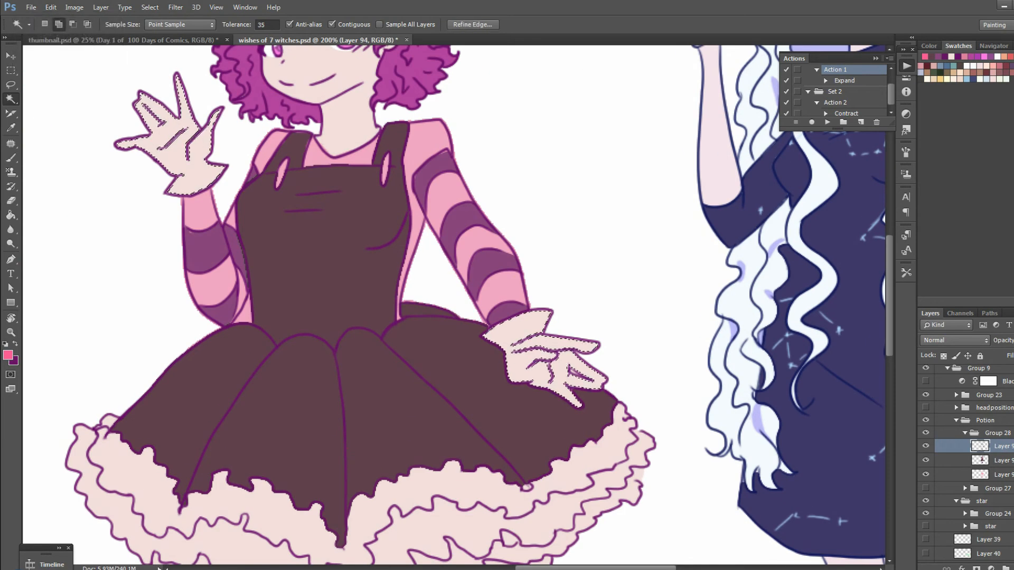
key("ctrl+minus")
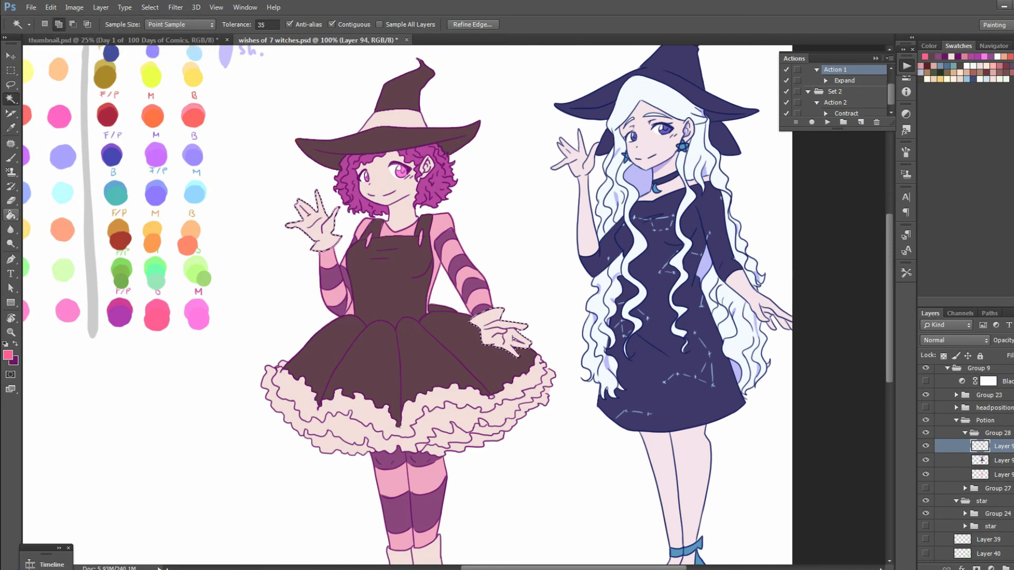
Try filling the selected gloves with the sampled bright pink
left_click(10, 215)
left_click(1000, 460)
left_click(1001, 446)
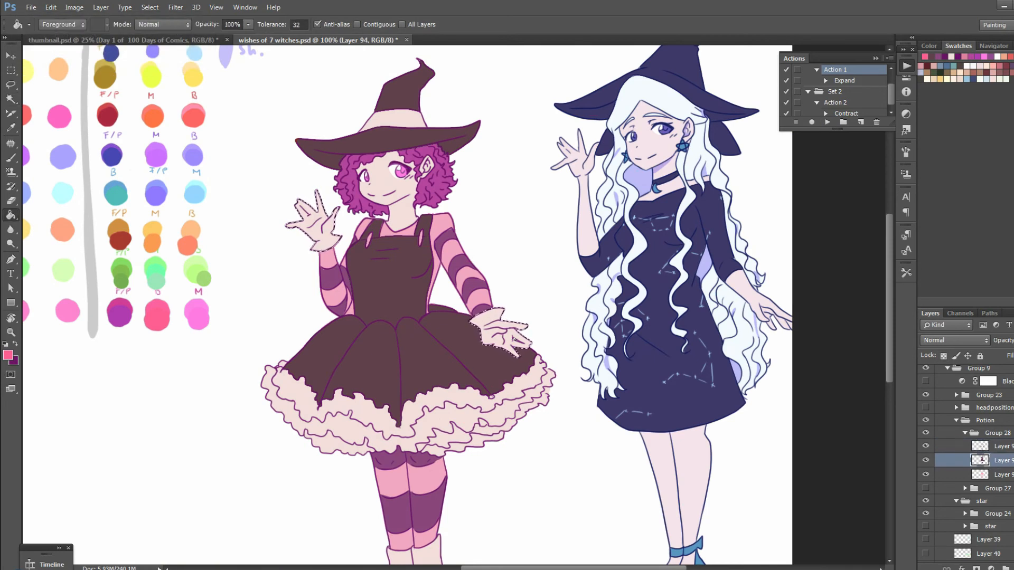
left_click(1001, 461)
left_click(495, 334)
key("ctrl+z")
scroll(406, 306, "down", 3)
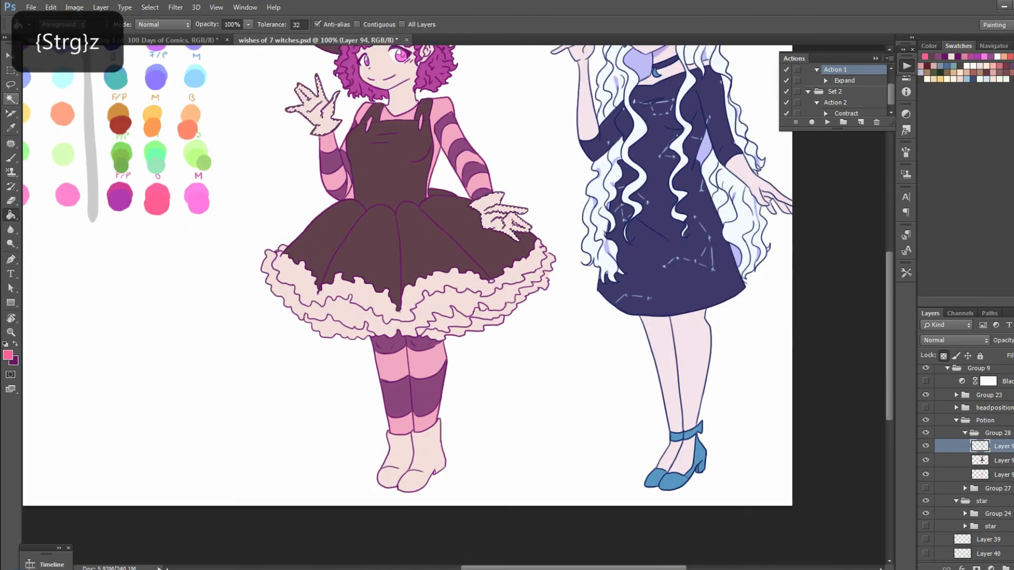
Add both boots to the glove selection, expand it, and fill gloves and boots with bright pink on the flat colour layer
key("w")
left_click(424, 449)
left_click(400, 452)
left_click(826, 122)
left_click(1000, 460)
key("g")
left_click(499, 215)
Darken the gloves and boots with Hue/Saturation, slightly reducing saturation and setting lightness to -46, and deselect them
key("ctrl+minus")
right_click(598, 351)
left_click(537, 352)
left_click_drag(905, 265, 903, 238)
key("ctrl+plus")
scroll(597, 307, "down", 2)
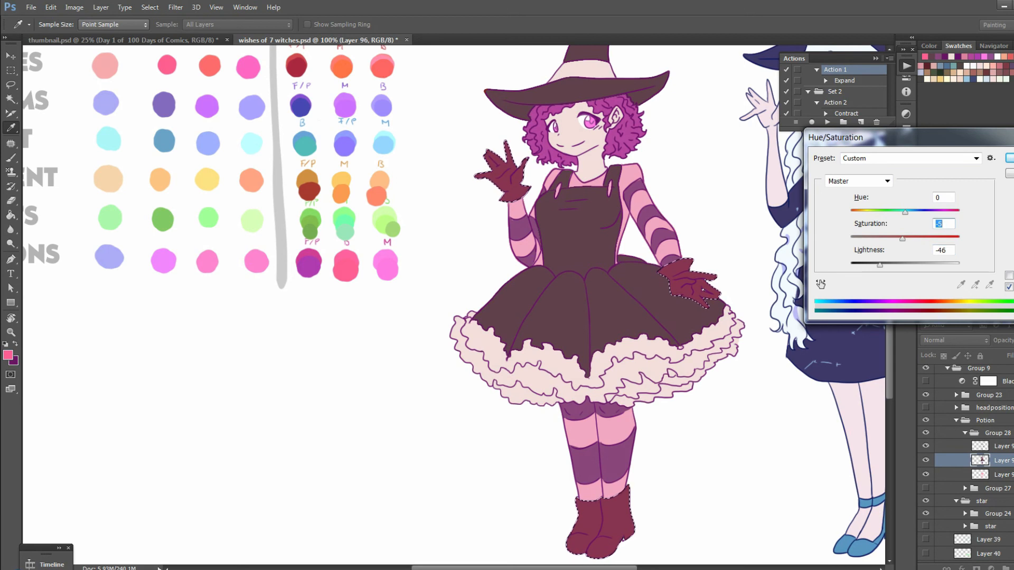
key("Return")
key("g")
key("ctrl+d")
key("m")
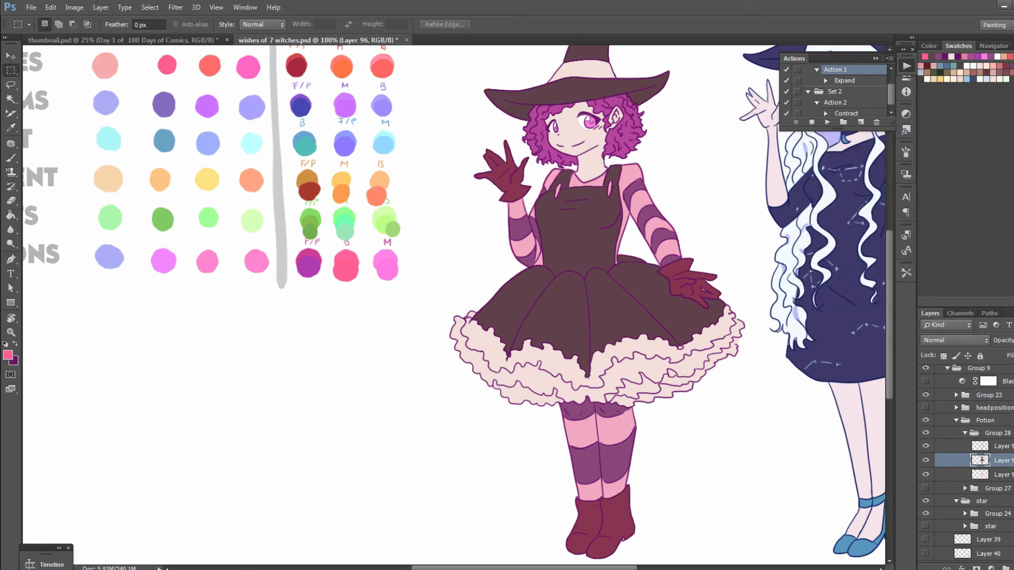
Fill the gap between the lowered glove's fingers with the dark brown sampled from the skirt
key("ctrl+plus")
left_click_drag(739, 304, 181, 306)
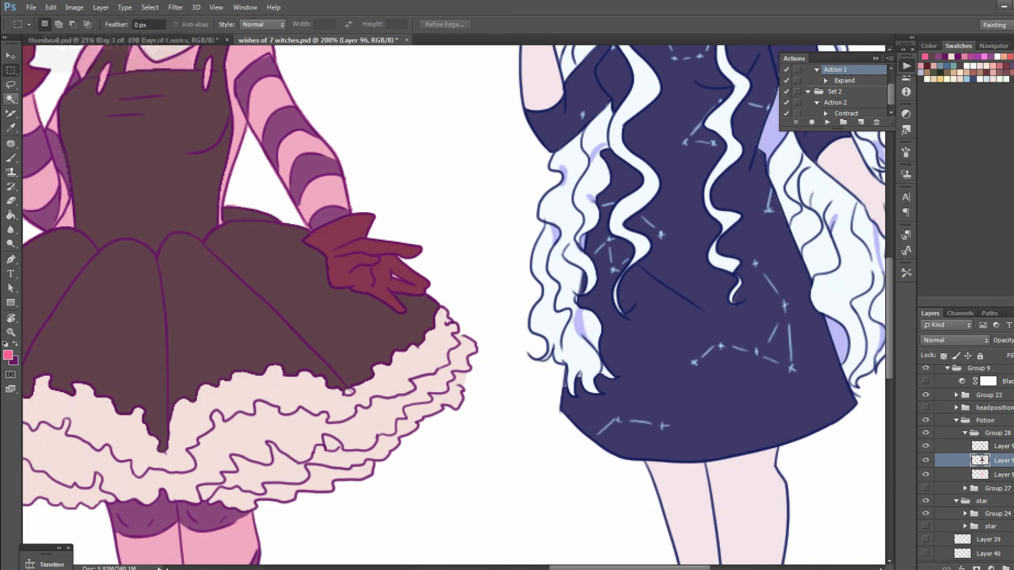
key("i")
left_click(378, 314)
key("b")
left_click_drag(394, 274, 405, 280)
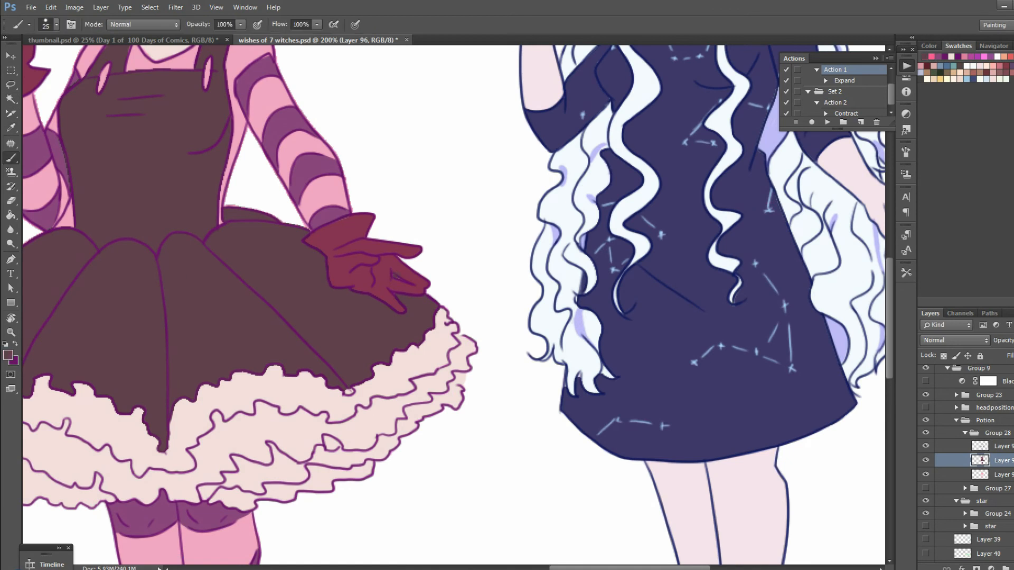
key("ctrl+z")
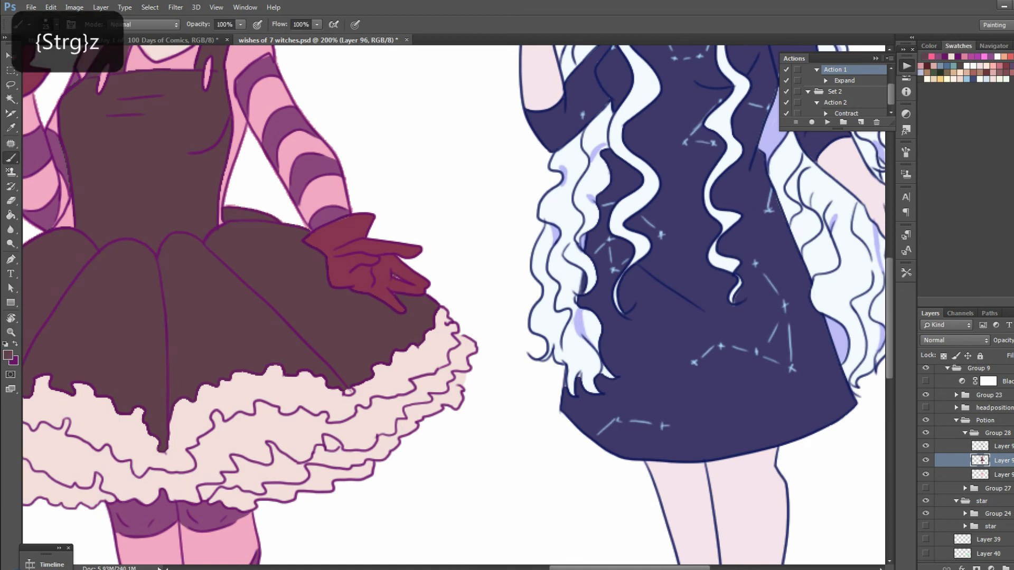
Try darkening the potion witch's irises on the flat colour layer by lowering their saturation and lightness with Hue/Saturation
key("ctrl+minus")
key("ctrl+minus")
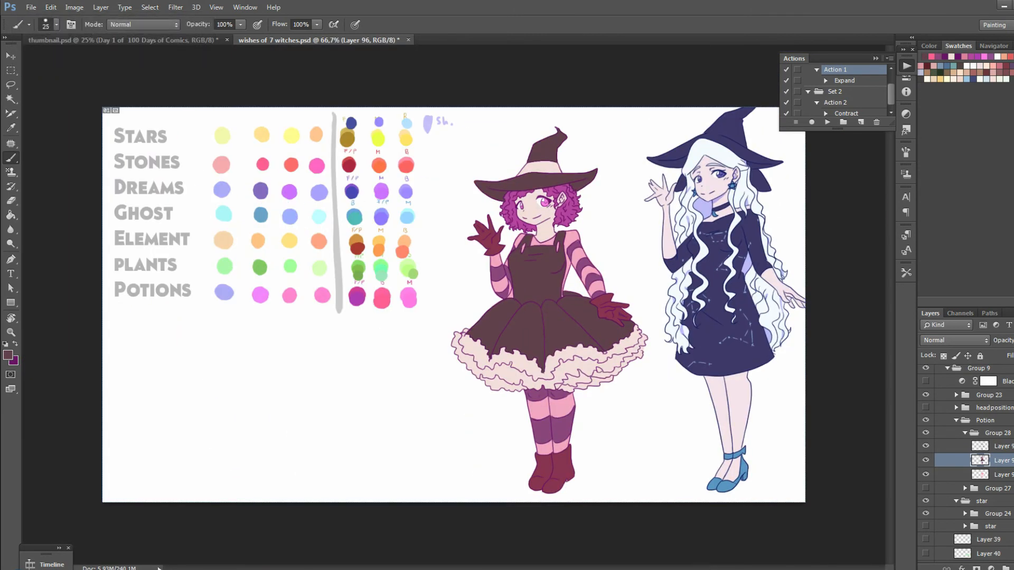
key("ctrl+plus")
left_click_drag(597, 305, 461, 354)
key("w")
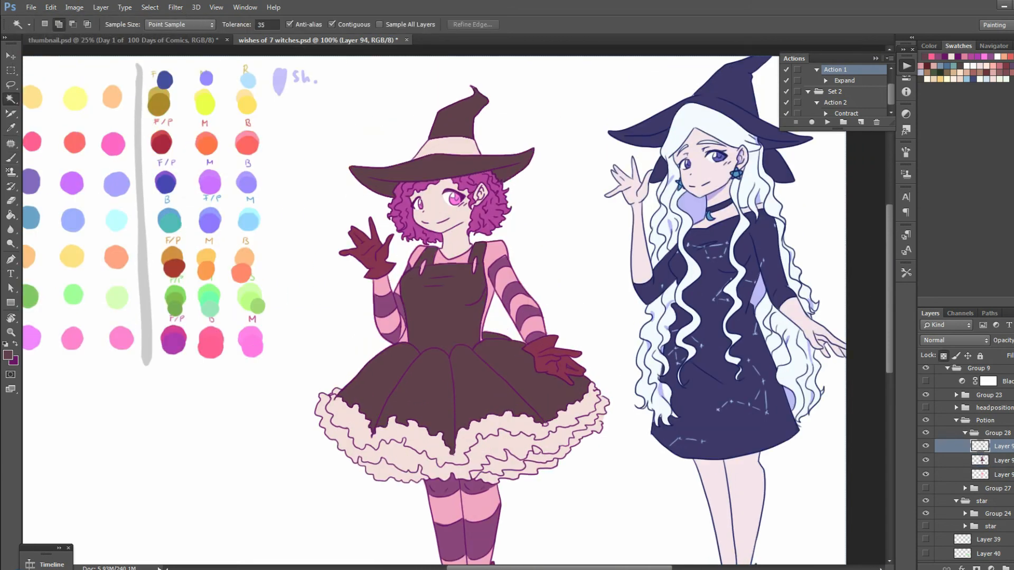
key("ctrl+u")
left_click_drag(905, 265, 933, 238)
left_click_drag(896, 265, 871, 265)
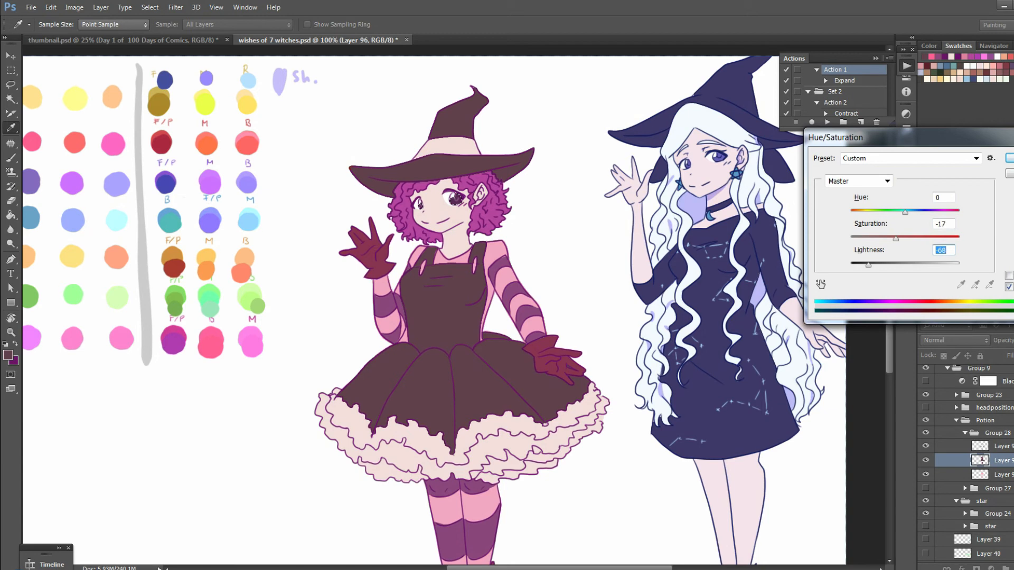
left_click_drag(866, 265, 921, 239)
left_click_drag(870, 265, 871, 265)
key("Return")
key("m")
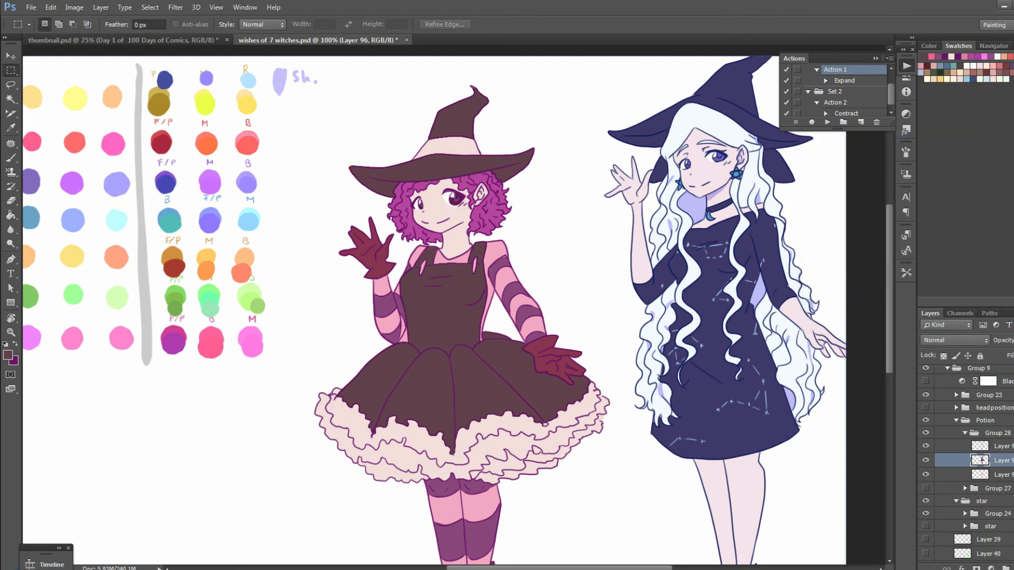
Compare the dark and pink irises at full-figure view and undo the iris darkening
key("ctrl+z")
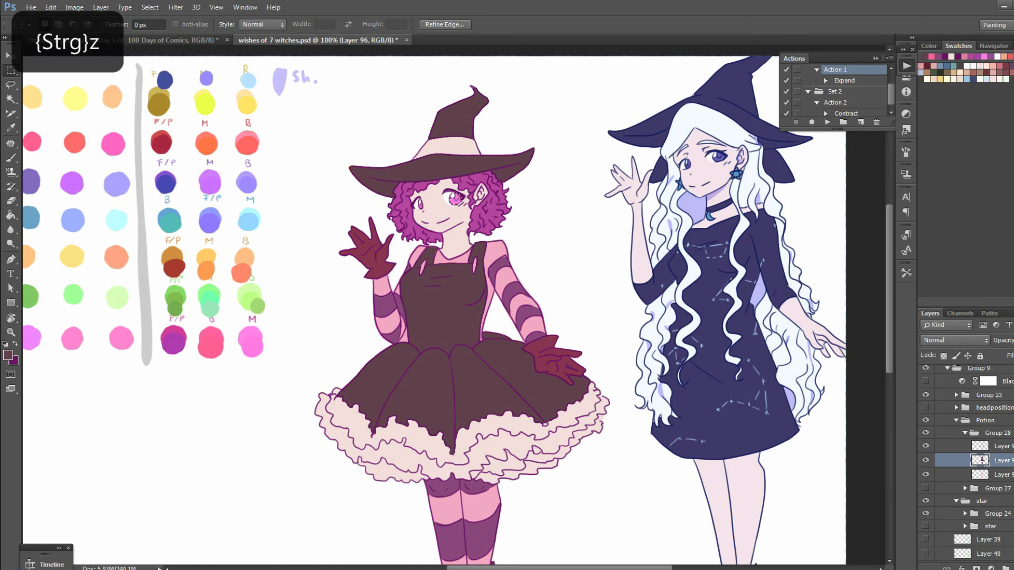
key("ctrl+minus")
key("ctrl+z")
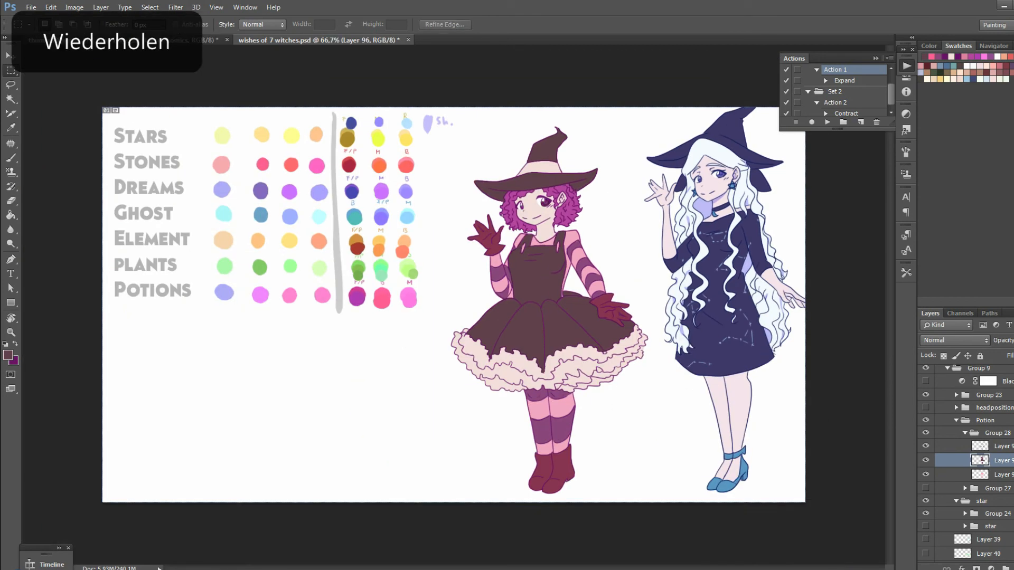
key("ctrl+z")
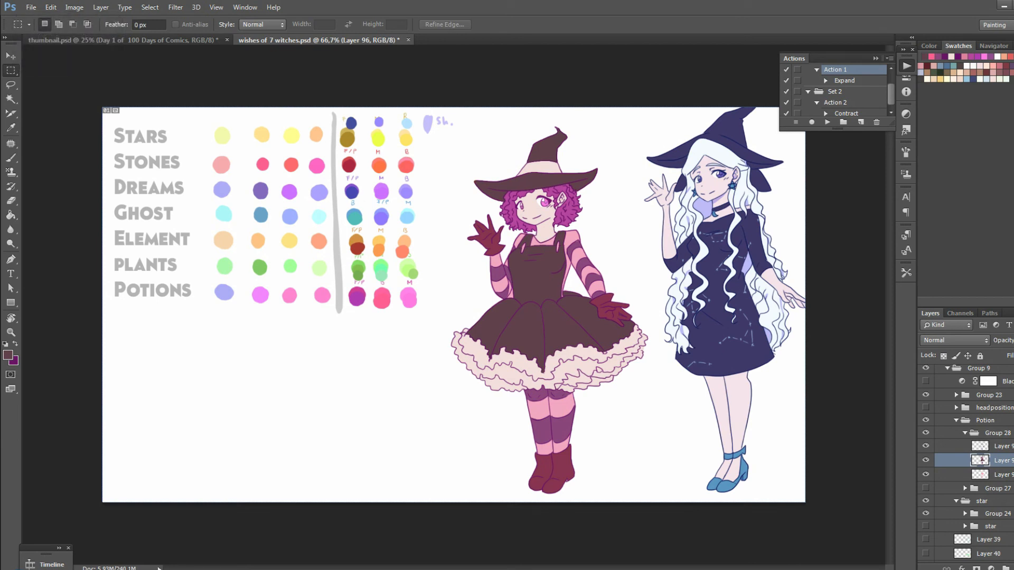
key("ctrl+plus")
key("ctrl+z")
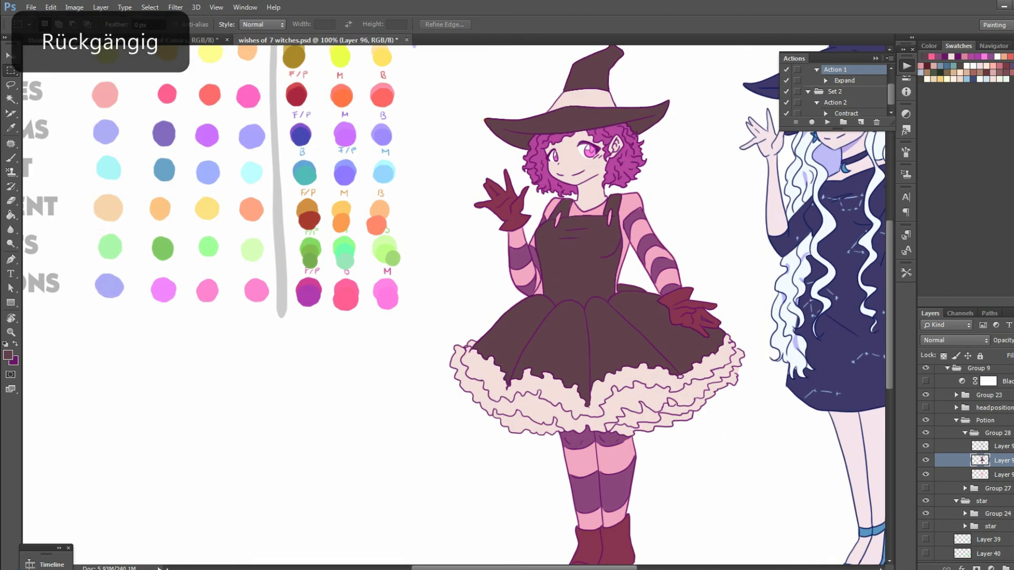
Sample the light pink M swatch from the Potions row and set up a new Multiply layer above the flat colours
left_click(11, 127)
left_click(388, 298)
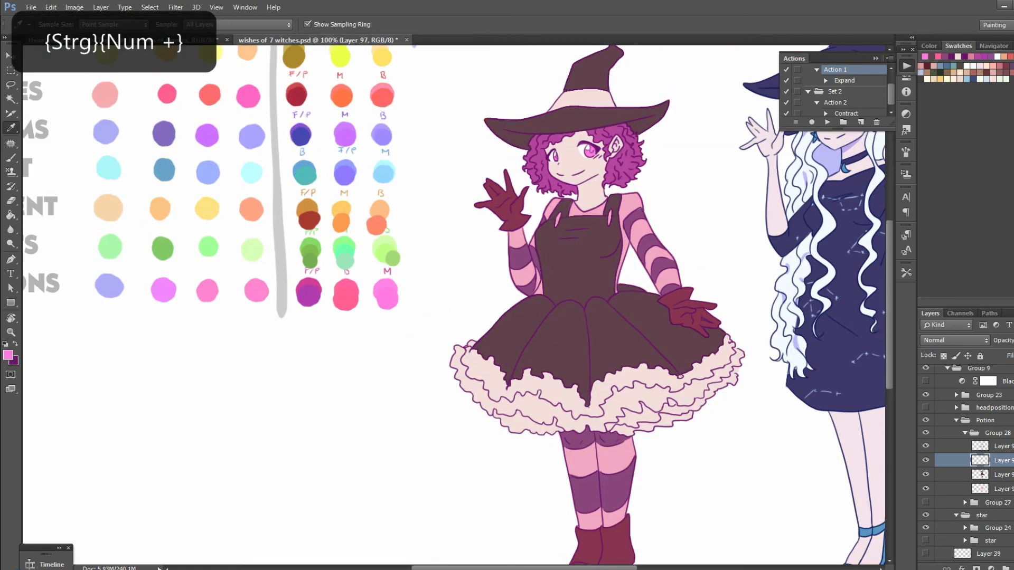
key("ctrl+plus")
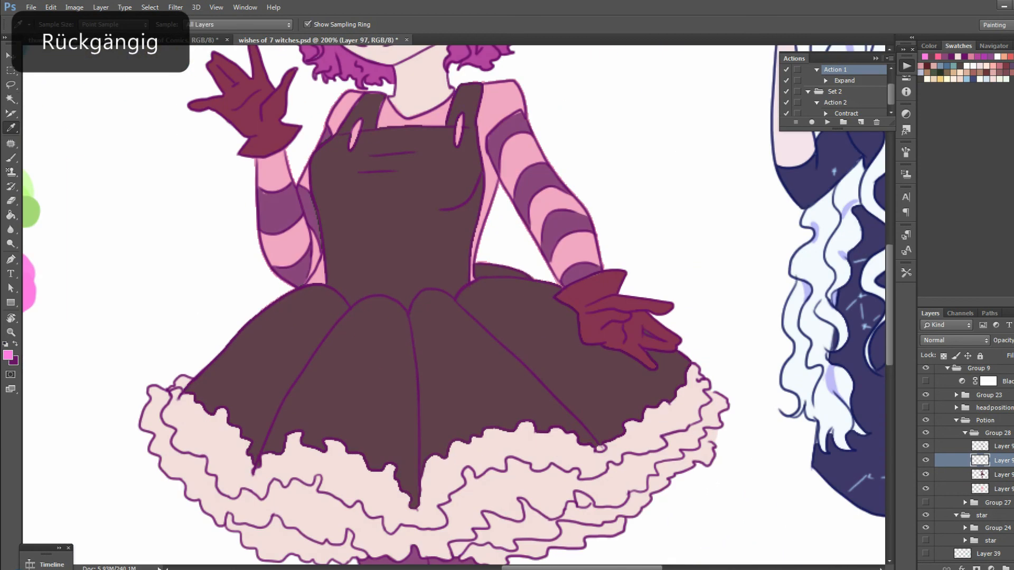
key("b")
scroll(455, 305, "down", 4)
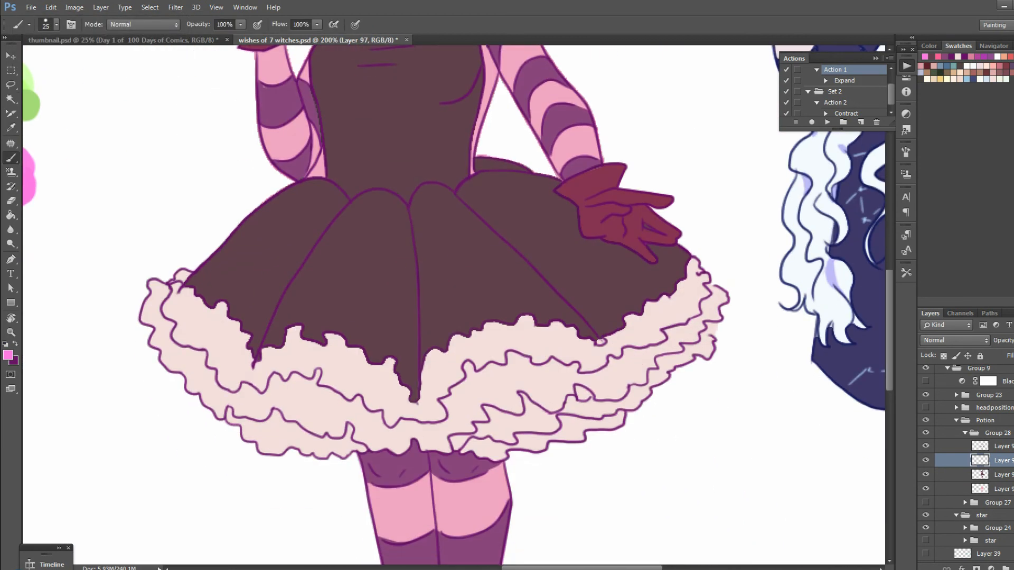
left_click(954, 340)
left_click(955, 49)
Brush pink shadow patches into the folds of the petticoat ruffles and just beneath the skirt's centre point
left_click_drag(577, 390, 583, 398)
key("ctrl+z")
left_click_drag(659, 361, 669, 362)
mouse_move(473, 375)
left_mouse_down()
mouse_move(482, 397)
mouse_move(467, 368)
mouse_move(499, 367)
left_mouse_up()
key("ctrl+z")
left_click_drag(317, 371, 324, 391)
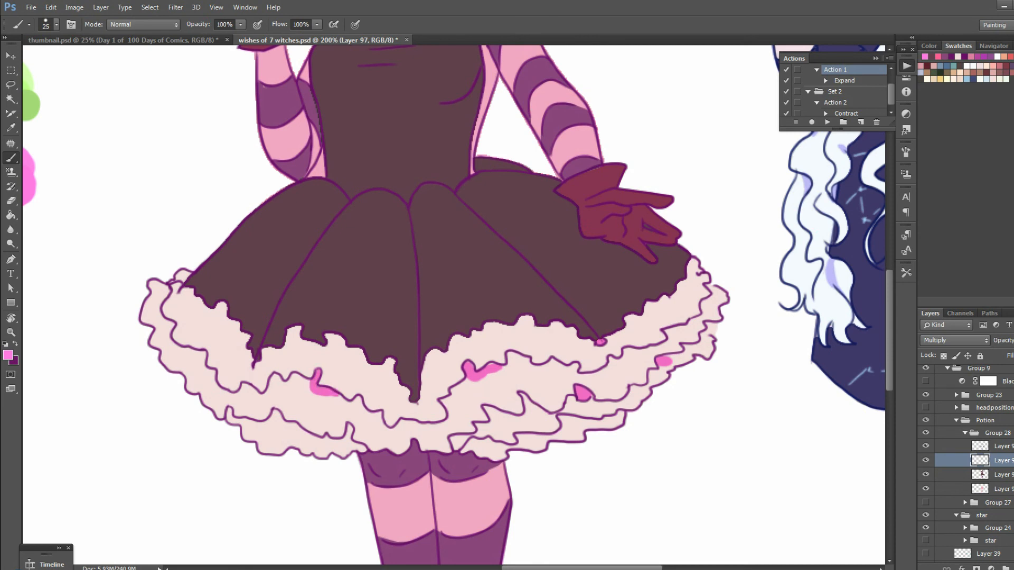
mouse_move(218, 331)
left_mouse_down()
mouse_move(246, 338)
mouse_move(203, 362)
left_mouse_up()
key("ctrl+z")
left_click_drag(180, 276, 176, 286)
mouse_move(239, 399)
left_mouse_down()
mouse_move(267, 403)
mouse_move(294, 435)
mouse_move(345, 445)
left_mouse_up()
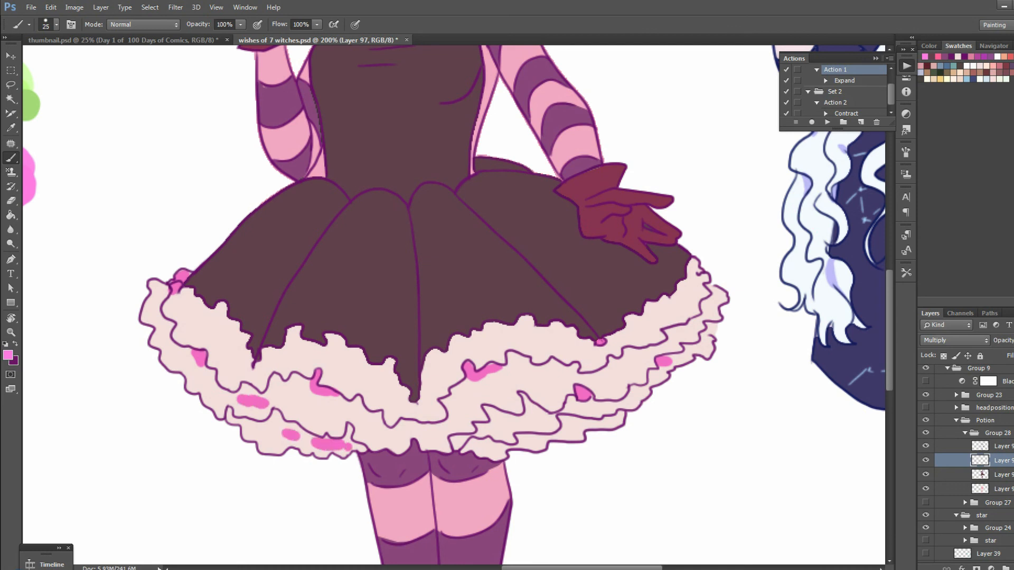
left_click_drag(479, 431, 499, 417)
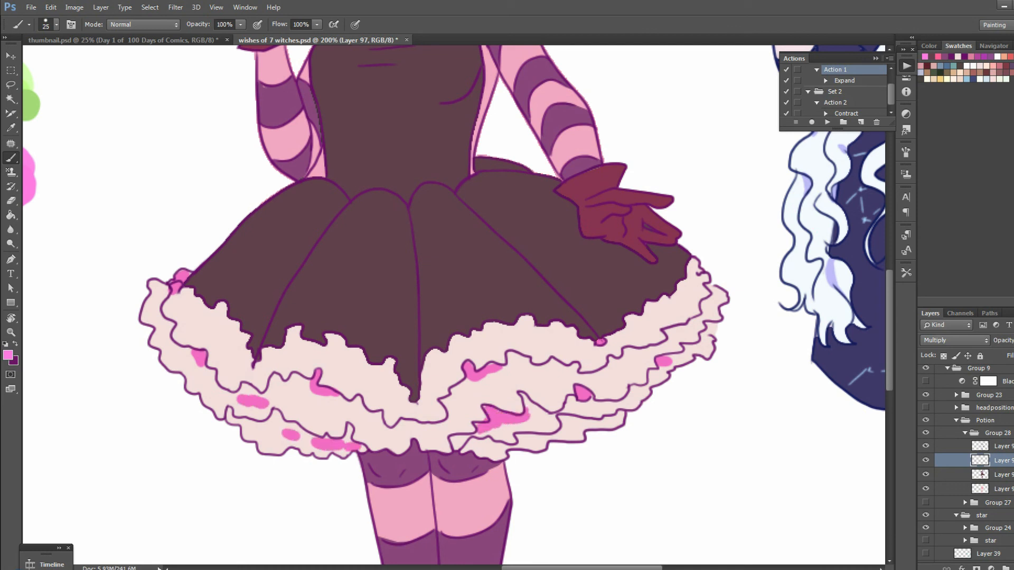
key("ctrl+z")
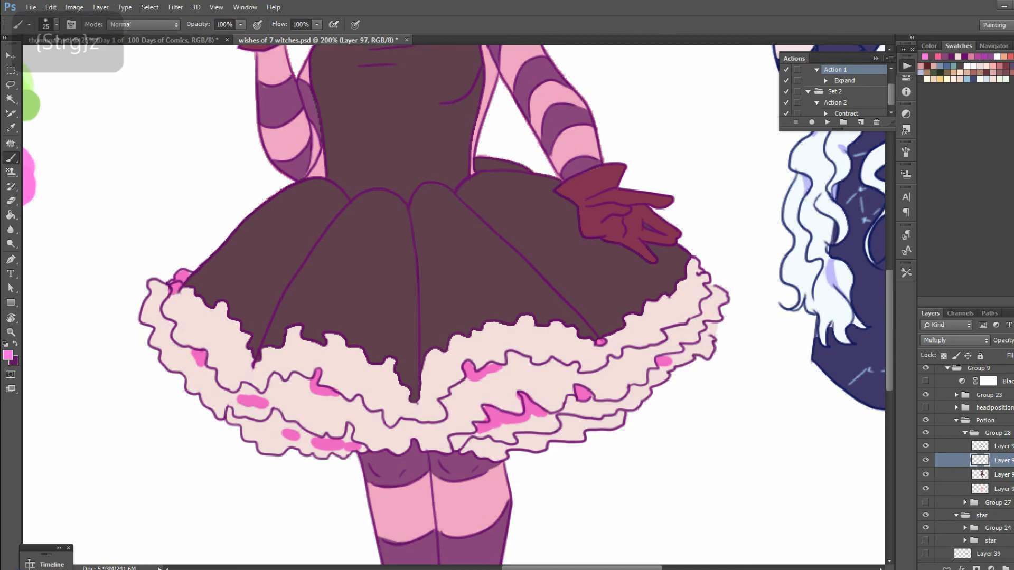
left_click_drag(409, 405, 421, 405)
Try painting a pink Multiply shadow along the skirt's centre fold, compare it at smaller scale, and undo it
left_click_drag(411, 211, 416, 398)
key("ctrl+z")
left_click_drag(414, 312, 412, 388)
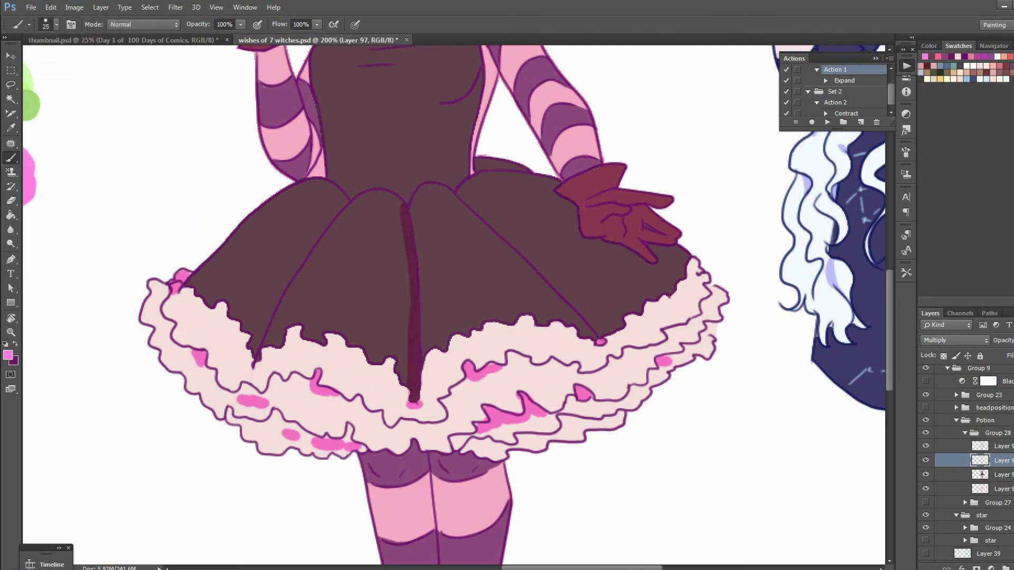
key("ctrl+minus")
key("ctrl+z")
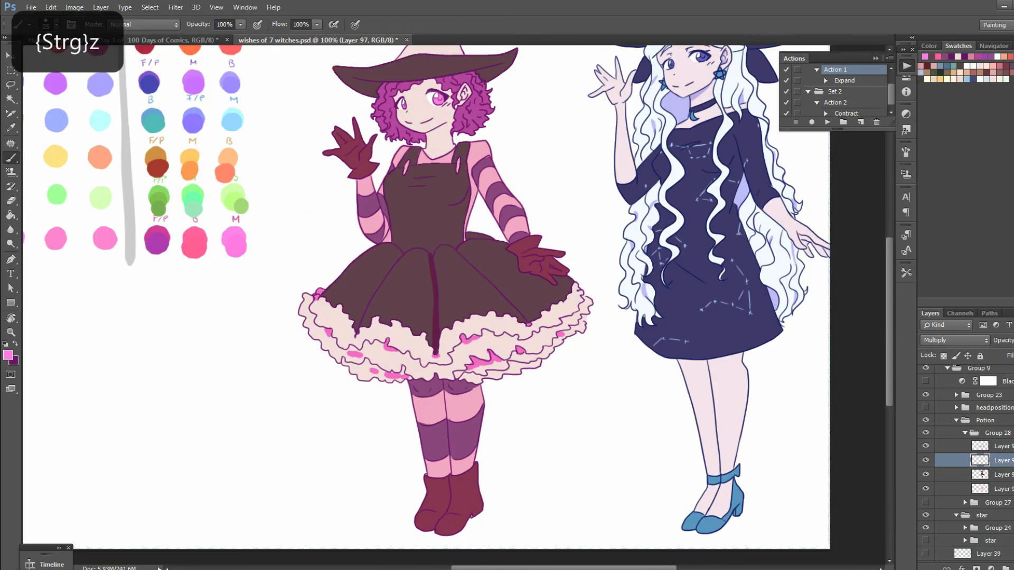
key("ctrl+z")
key("ctrl+plus")
left_click_drag(449, 328, 455, 285)
key("ctrl+minus")
key("ctrl+plus")
key("ctrl+z")
key("ctrl+minus")
key("ctrl+minus")
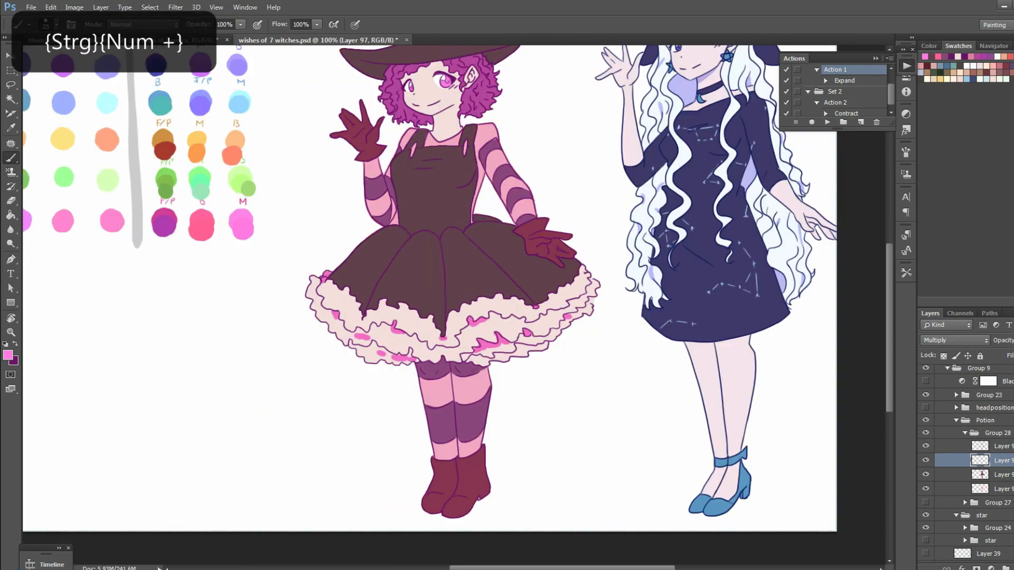
Lighten the petticoat shadows with Hue/Saturation, using saturation +69 and lightness +57
right_click(582, 349)
left_click(524, 350)
left_click_drag(905, 265, 932, 265)
left_click_drag(932, 239, 935, 265)
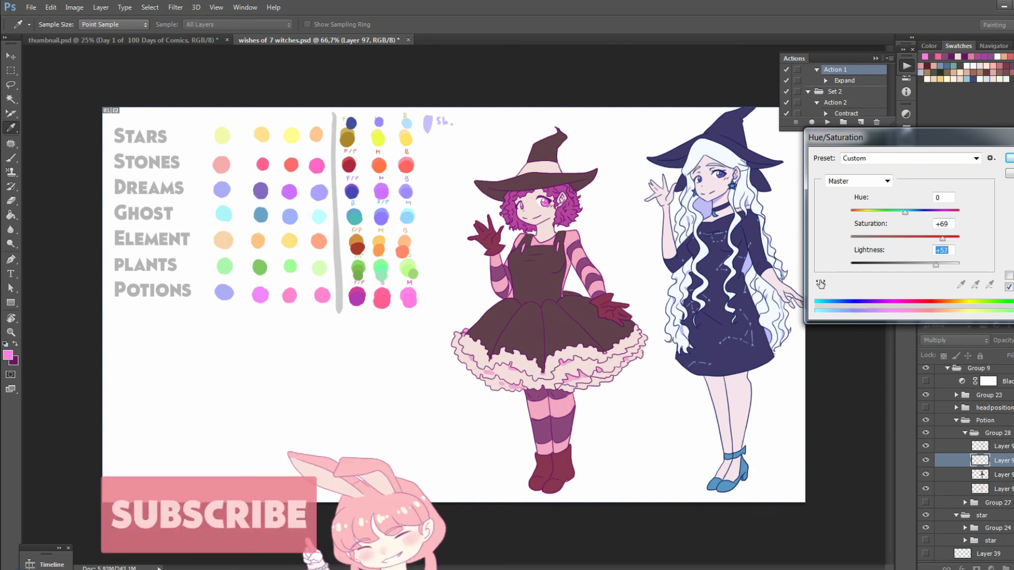
key("Return")
key("ctrl+z")
key("ctrl+plus")
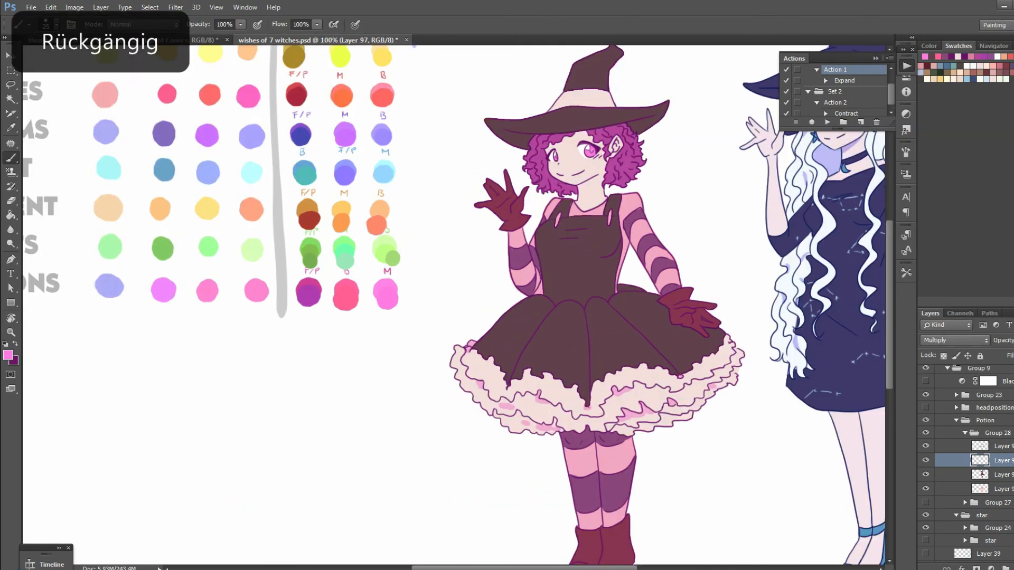
Sample the lightened shadow pink with the shading layer in Normal mode, and restore the layer to Multiply
left_click(954, 341)
left_click(943, 6)
left_click(640, 413, "alt")
left_click(954, 340)
left_click(944, 50)
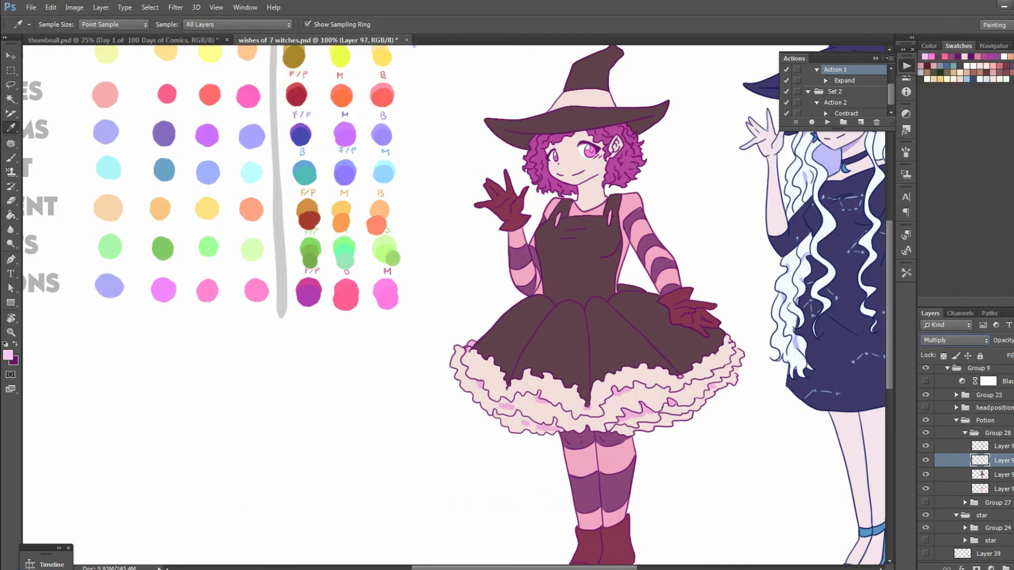
Brush light pink Multiply shading onto the palms of both gloves
left_click_drag(588, 316, 498, 318)
key("ctrl+plus")
scroll(559, 306, "down", 10)
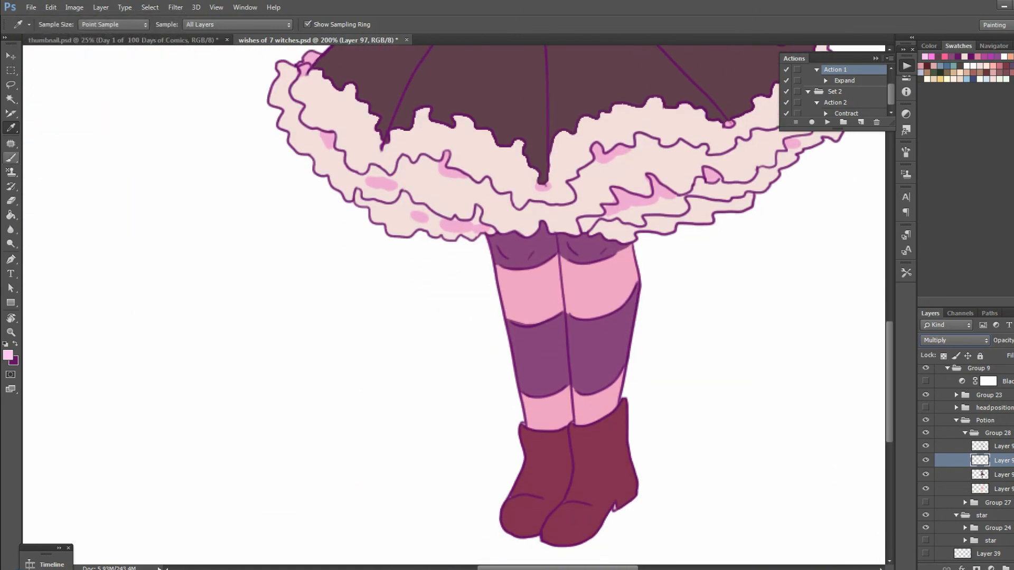
key("b")
scroll(560, 307, "up", 1)
scroll(559, 306, "up", 8)
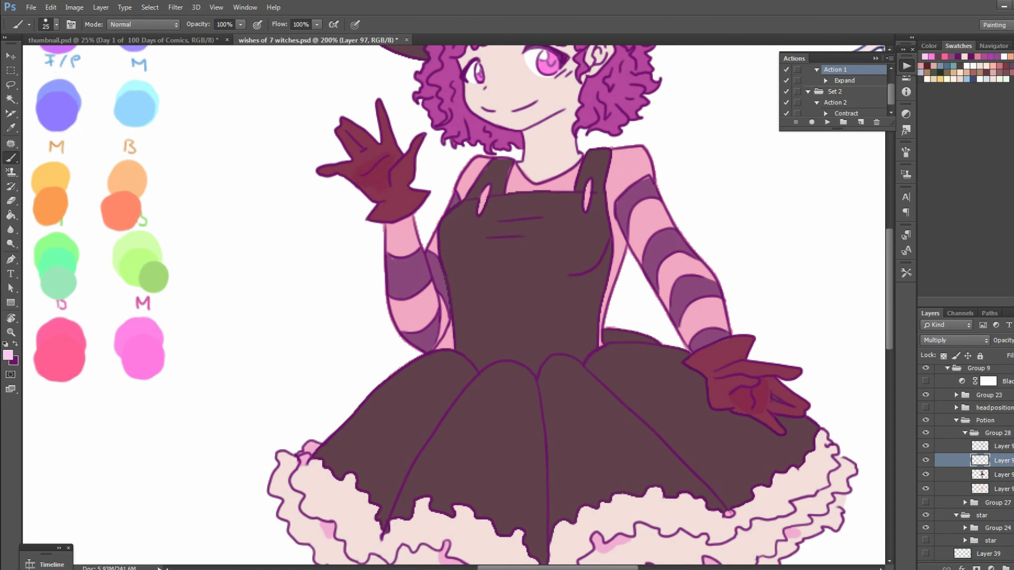
Brush light pink shading onto the shirt below the neckline and along the inner edge of the raised arm's sleeve
key("x")
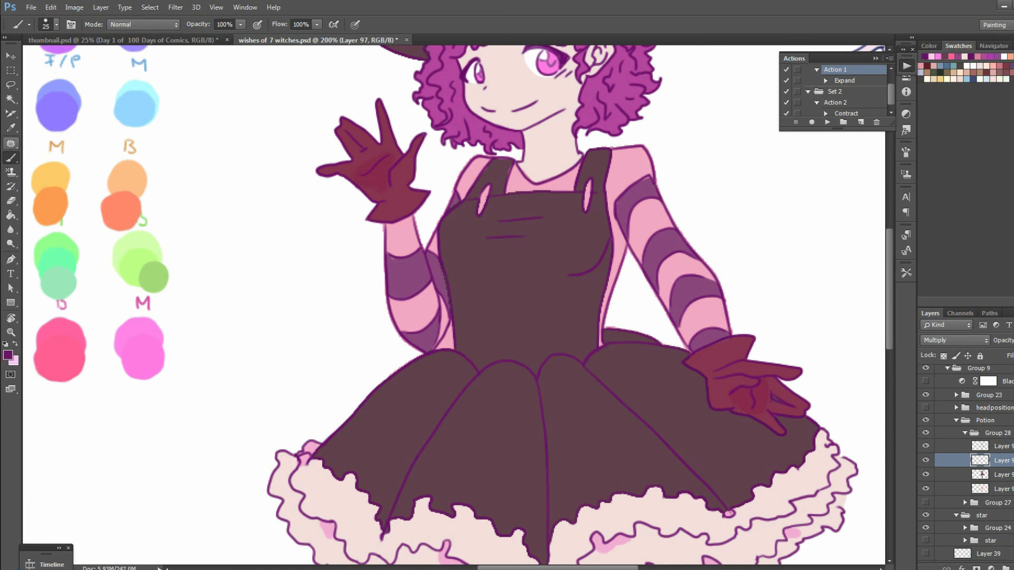
left_click(981, 475)
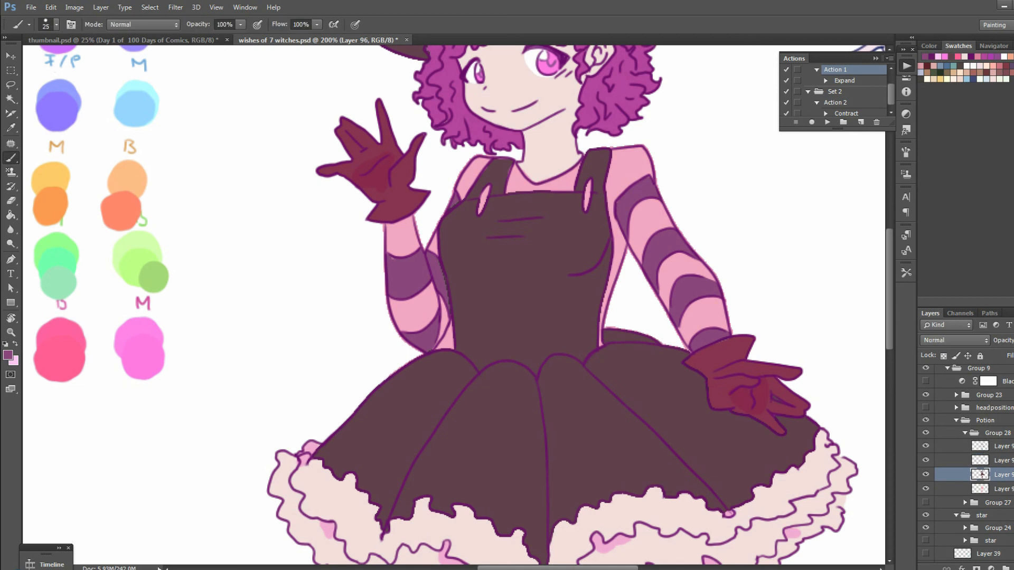
key("alt+bracketright")
key("x")
left_click_drag(512, 187, 566, 186)
left_click_drag(434, 260, 442, 339)
key("ctrl+z")
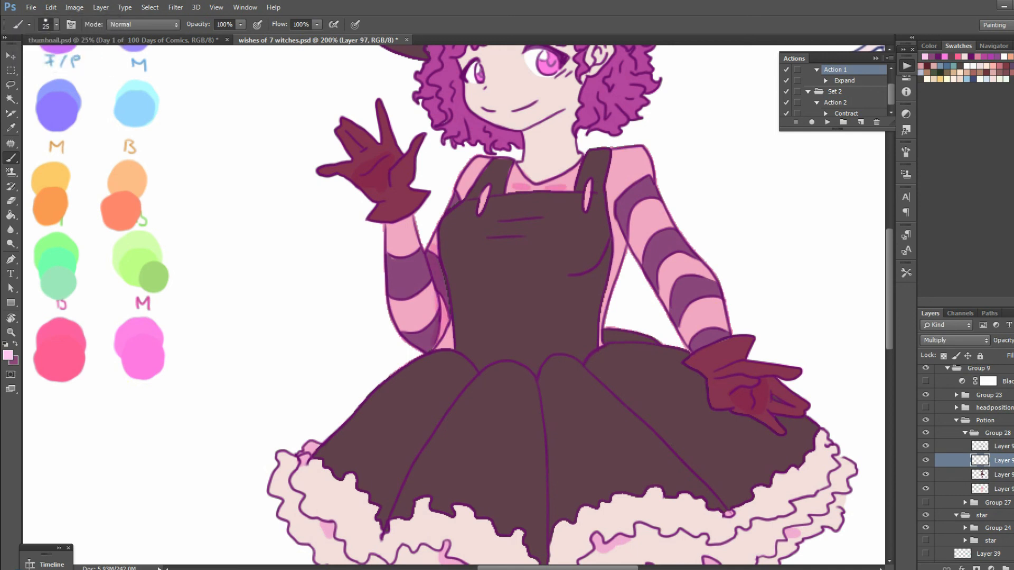
mouse_move(432, 283)
left_mouse_down()
mouse_move(429, 343)
mouse_move(426, 321)
left_mouse_up()
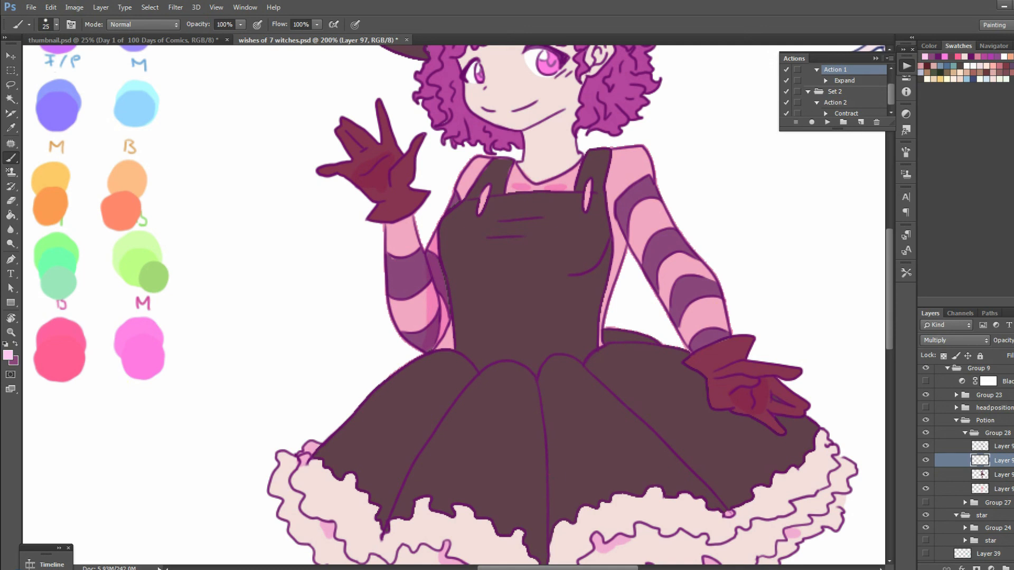